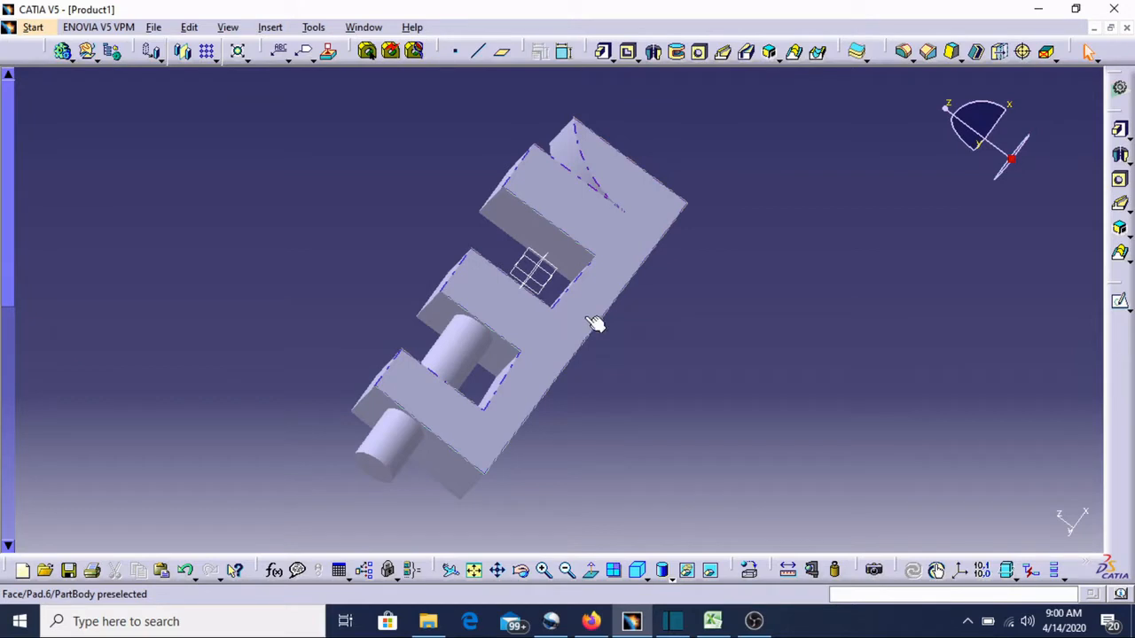
Start a sketch on the third arm's inner face bordering the open gap and switch the display to wireframe.
{"action": "middle_click_drag", "start_coordinate": [585, 324], "coordinate": [544, 307]}
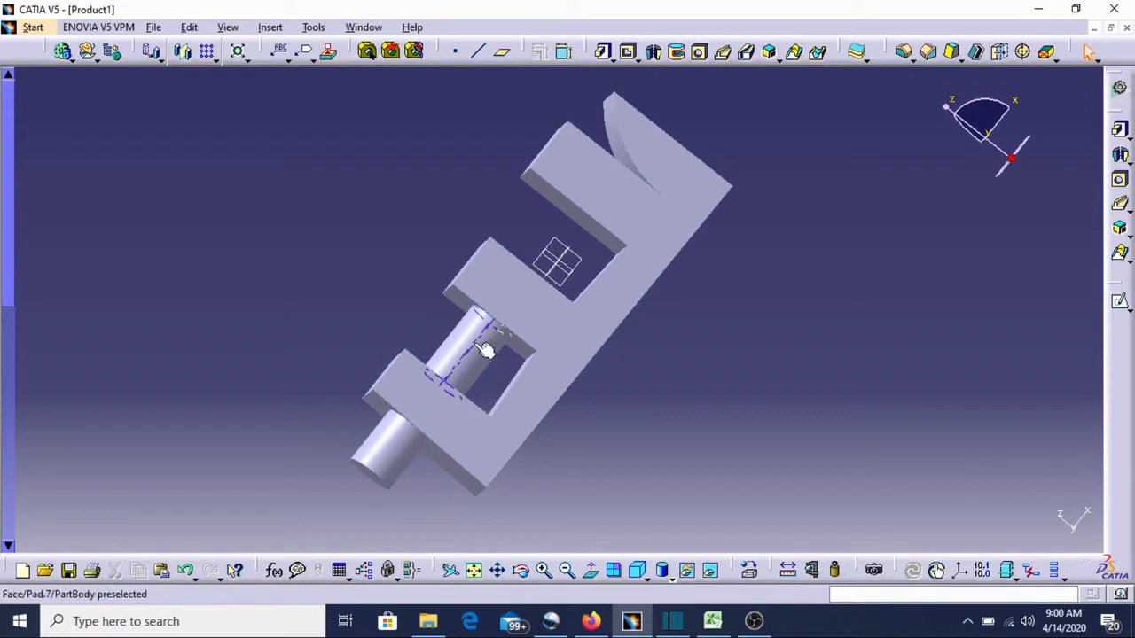
{"action": "left_click", "coordinate": [615, 245]}
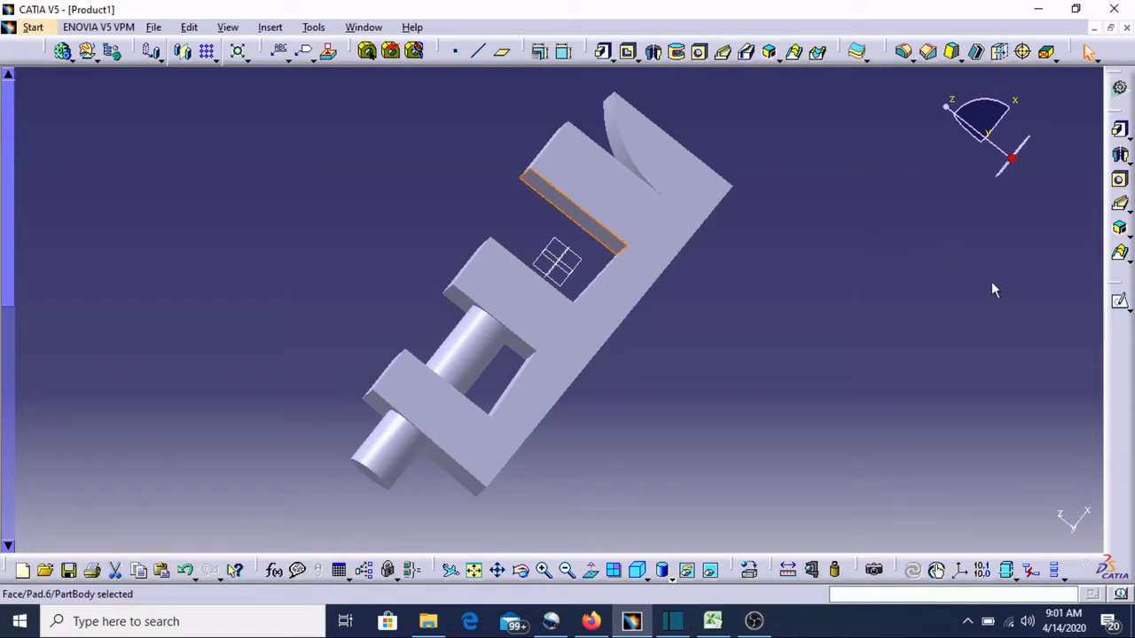
{"action": "left_click", "coordinate": [1119, 301]}
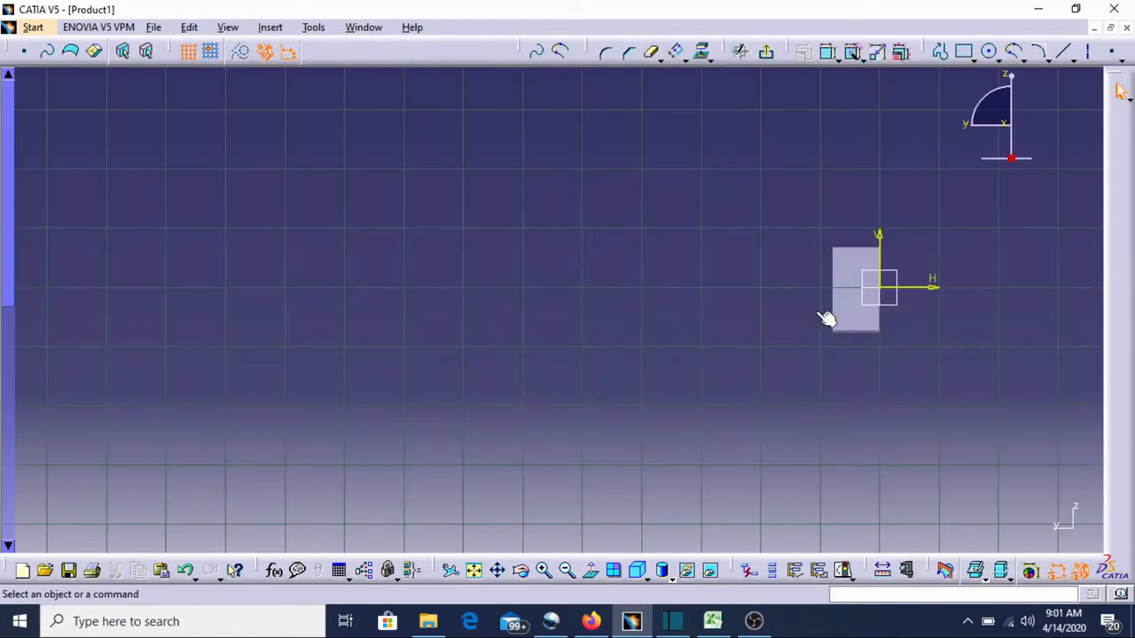
{"action": "left_click", "coordinate": [674, 578]}
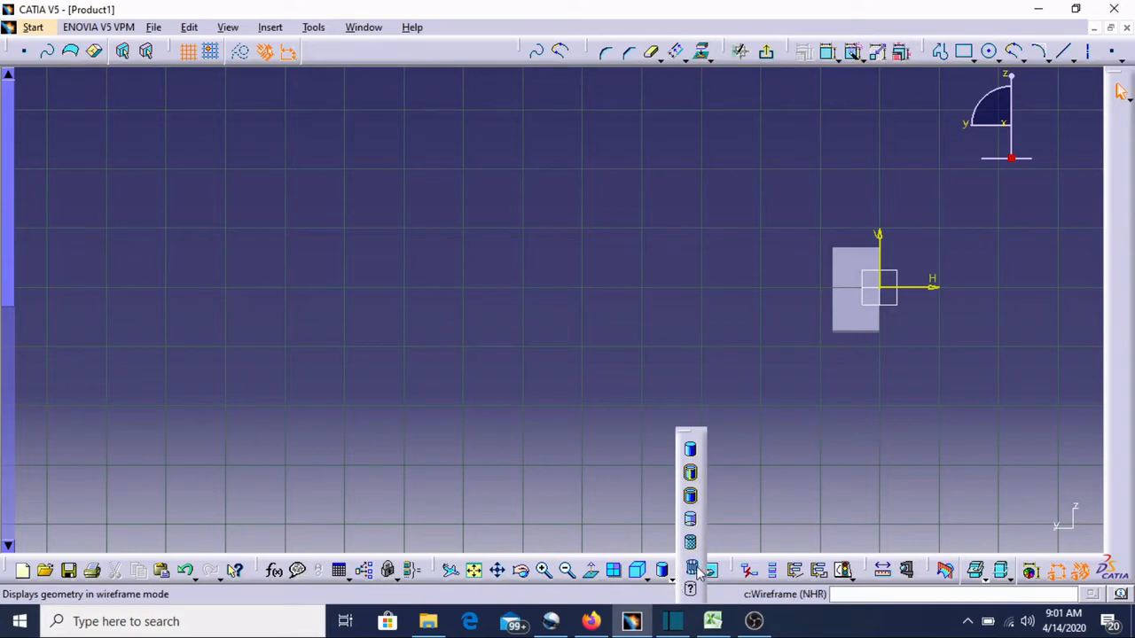
{"action": "left_click", "coordinate": [693, 568]}
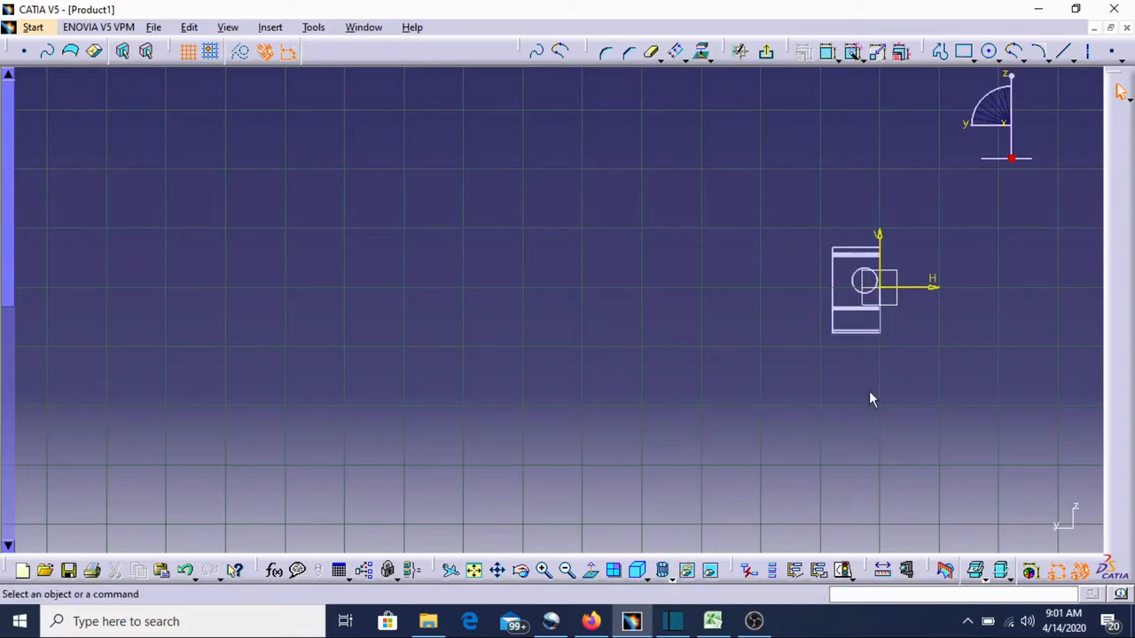
{"action": "middle_click", "coordinate": [853, 304]}
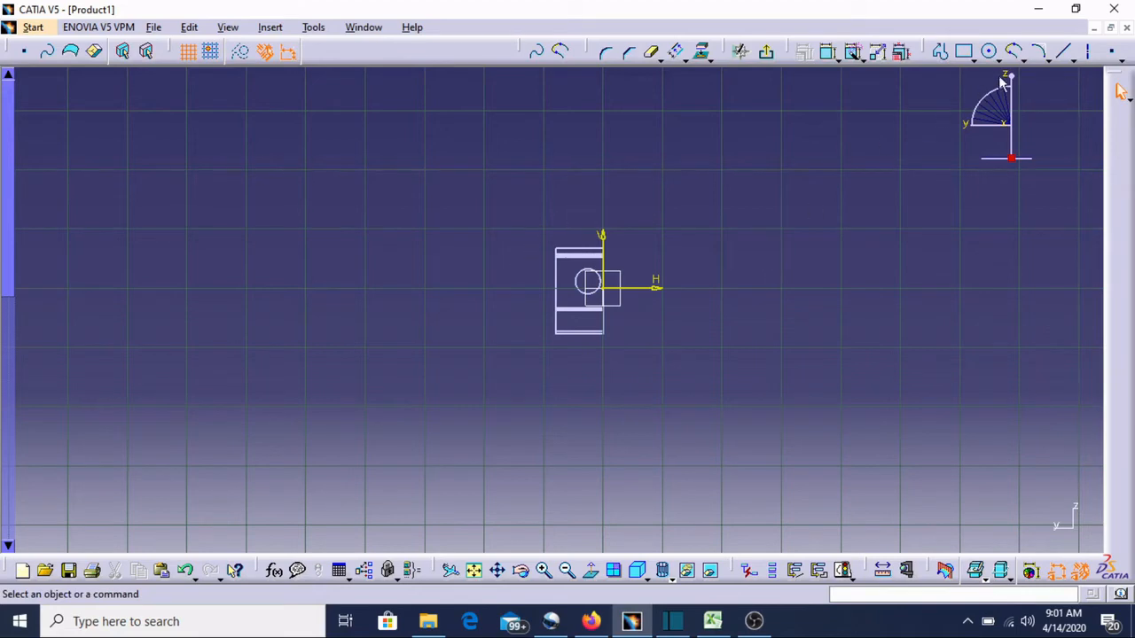
Sketch a circle centred on the horizontal axis within the arm face, exit the sketch and restore the shaded display.
{"action": "left_click", "coordinate": [988, 50]}
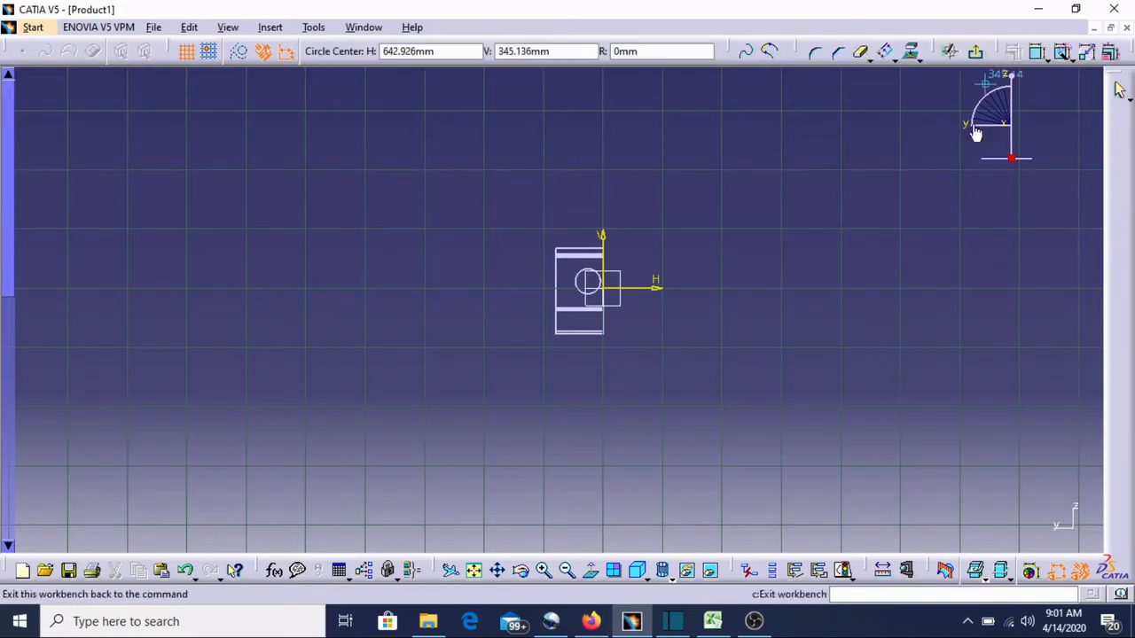
{"action": "left_click", "coordinate": [578, 296]}
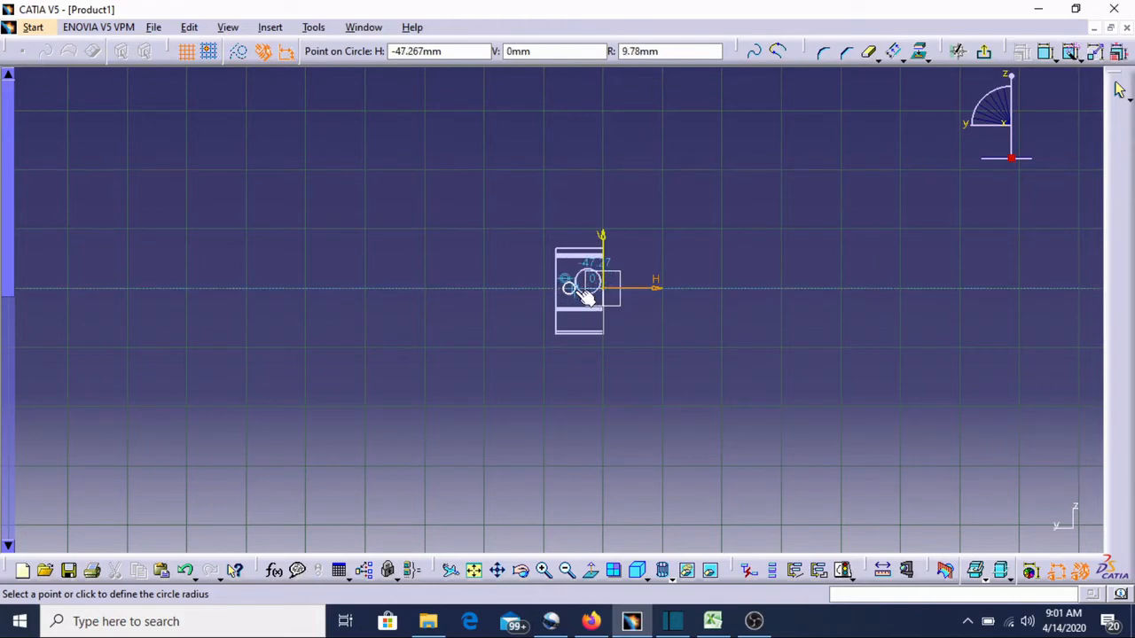
{"action": "left_click", "coordinate": [586, 303]}
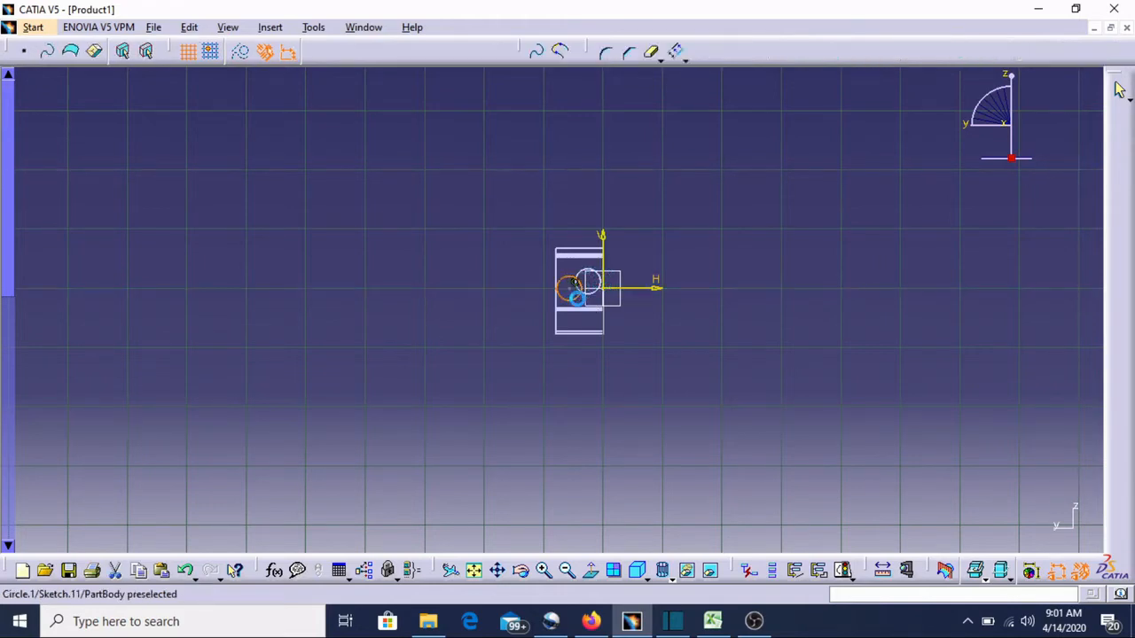
{"action": "left_click", "coordinate": [586, 302]}
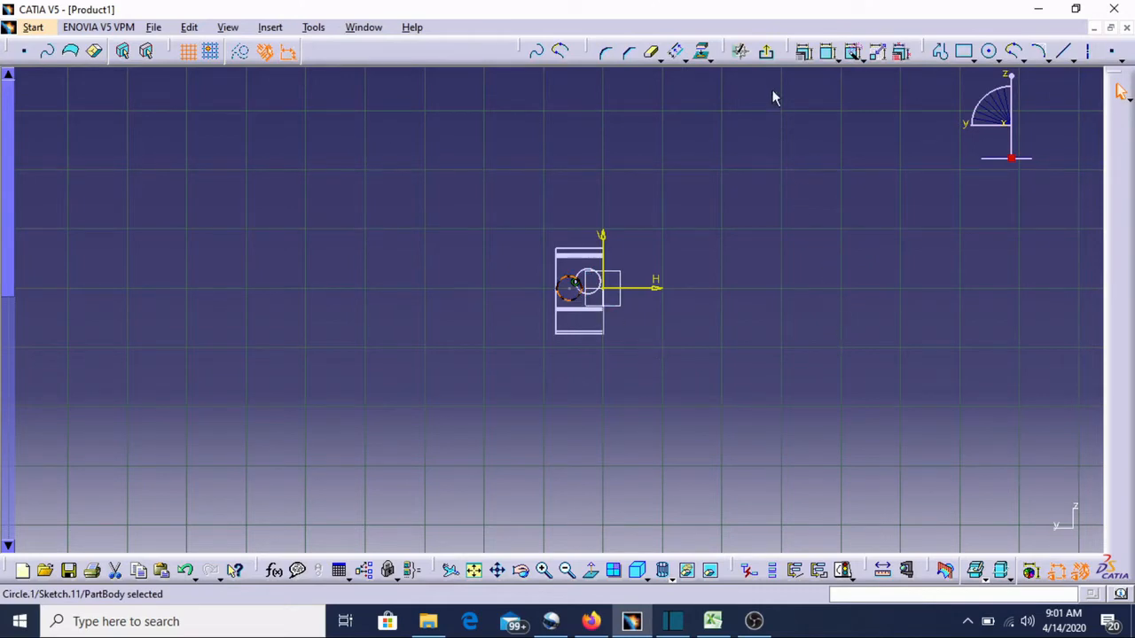
{"action": "left_click", "coordinate": [768, 55]}
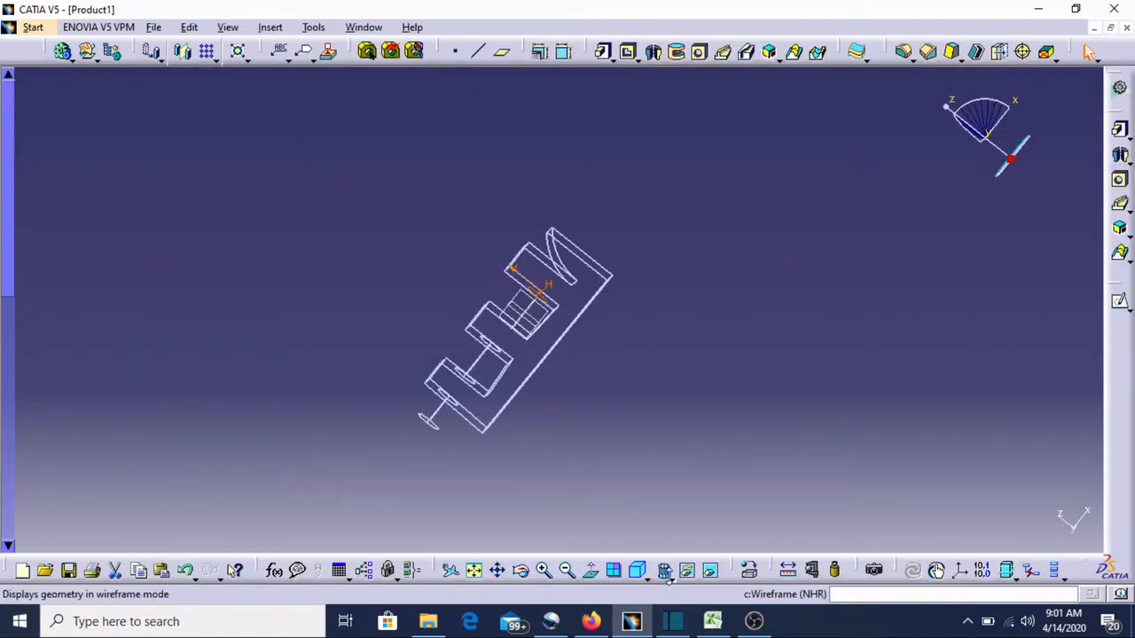
{"action": "left_click", "coordinate": [670, 576]}
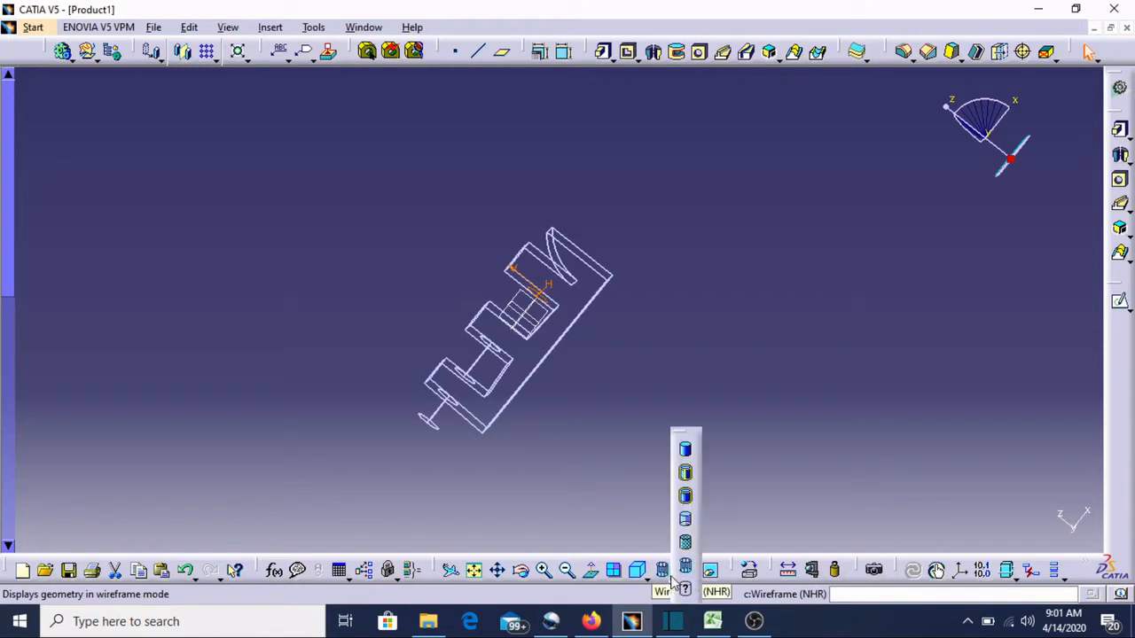
{"action": "left_click", "coordinate": [683, 453]}
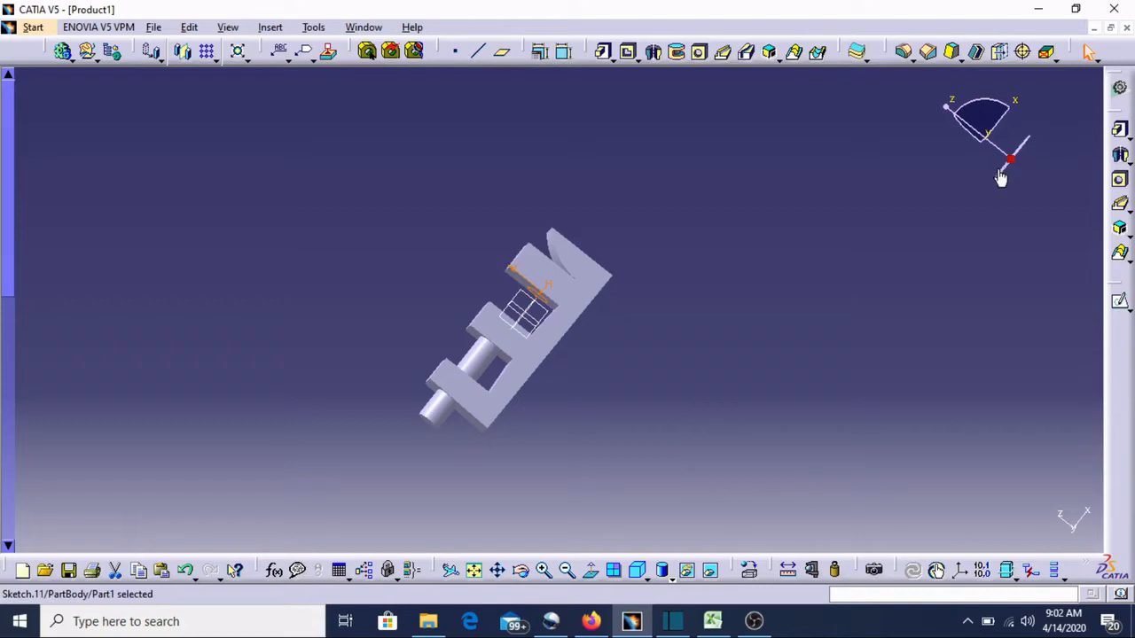
Cut a circular pocket 180 mm deep into the arm from the new circle sketch.
{"action": "left_click_drag", "start_coordinate": [1001, 168], "coordinate": [1031, 151]}
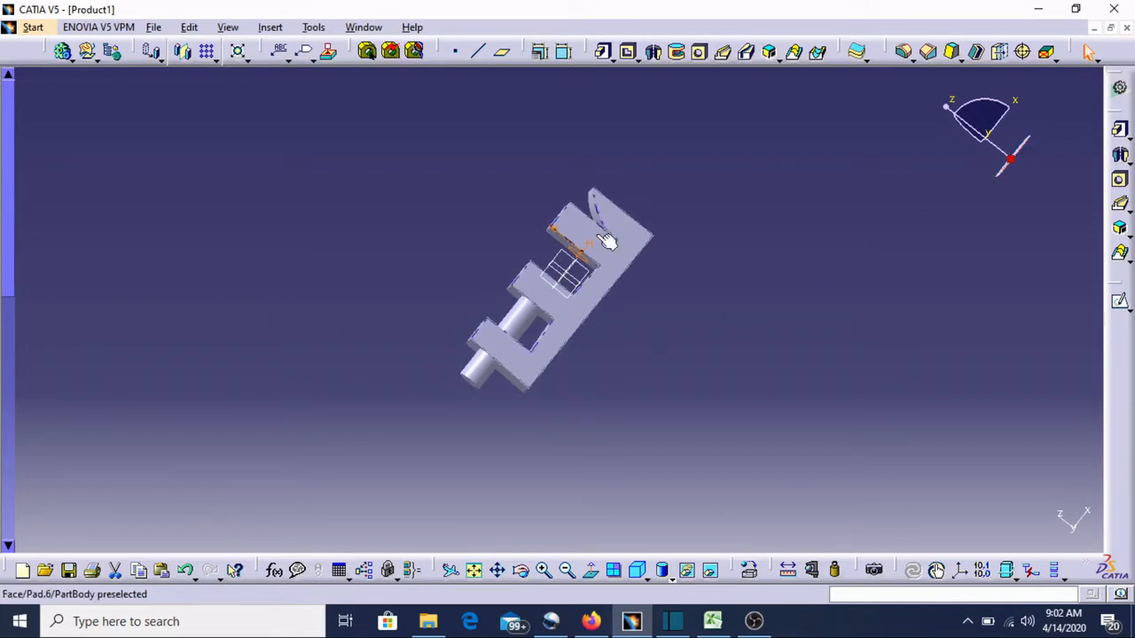
{"action": "left_click", "coordinate": [521, 570]}
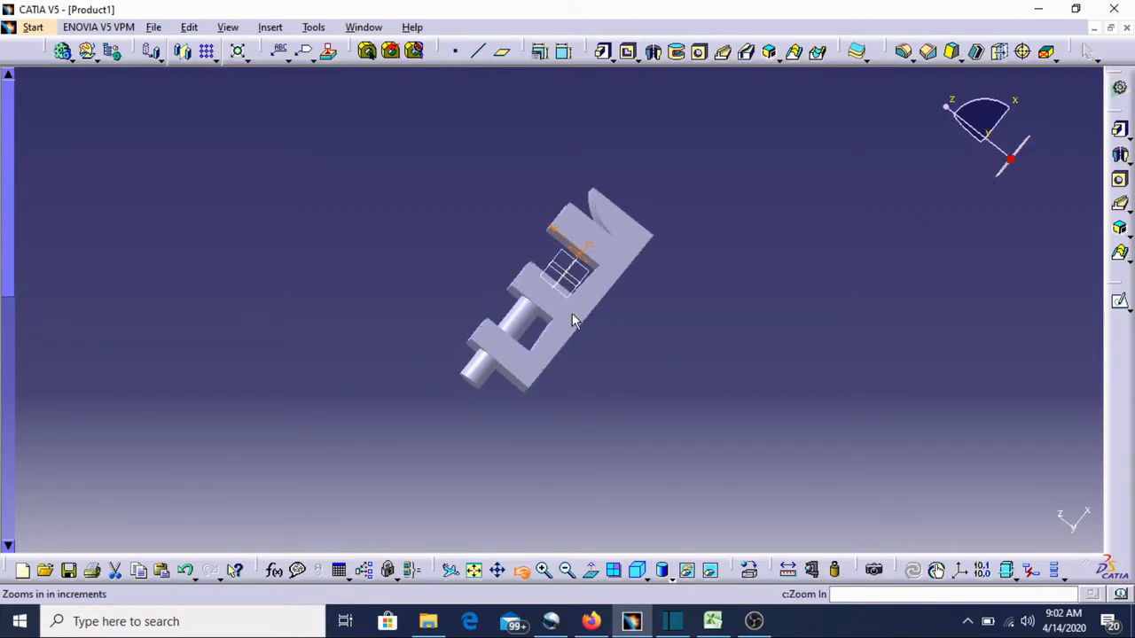
{"action": "left_click_drag", "start_coordinate": [557, 406], "coordinate": [604, 377]}
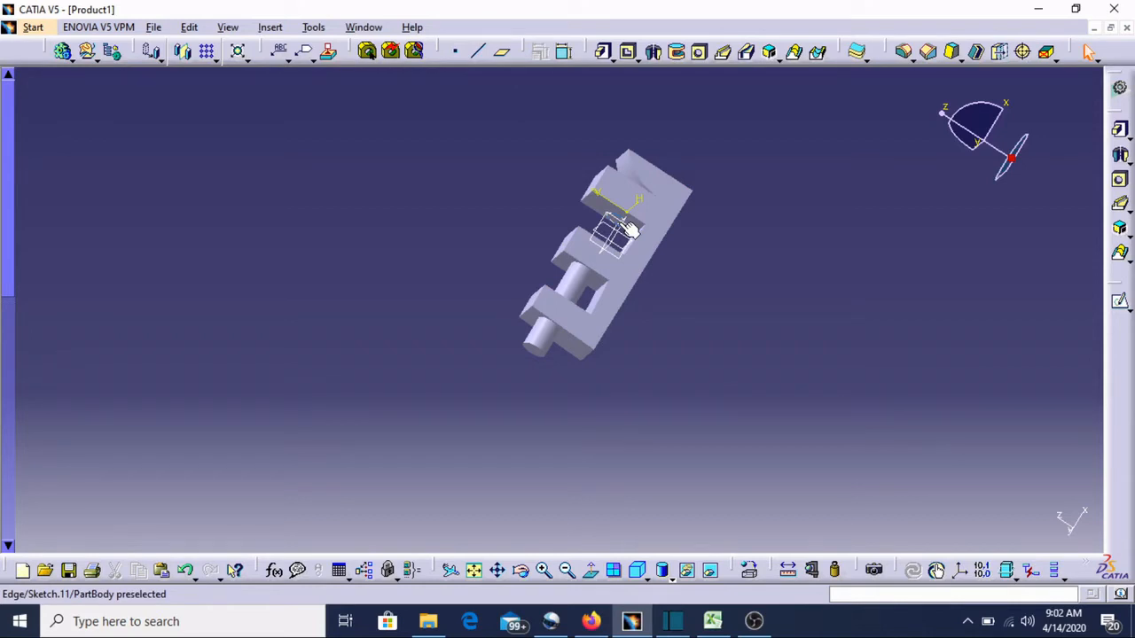
{"action": "left_click", "coordinate": [628, 229]}
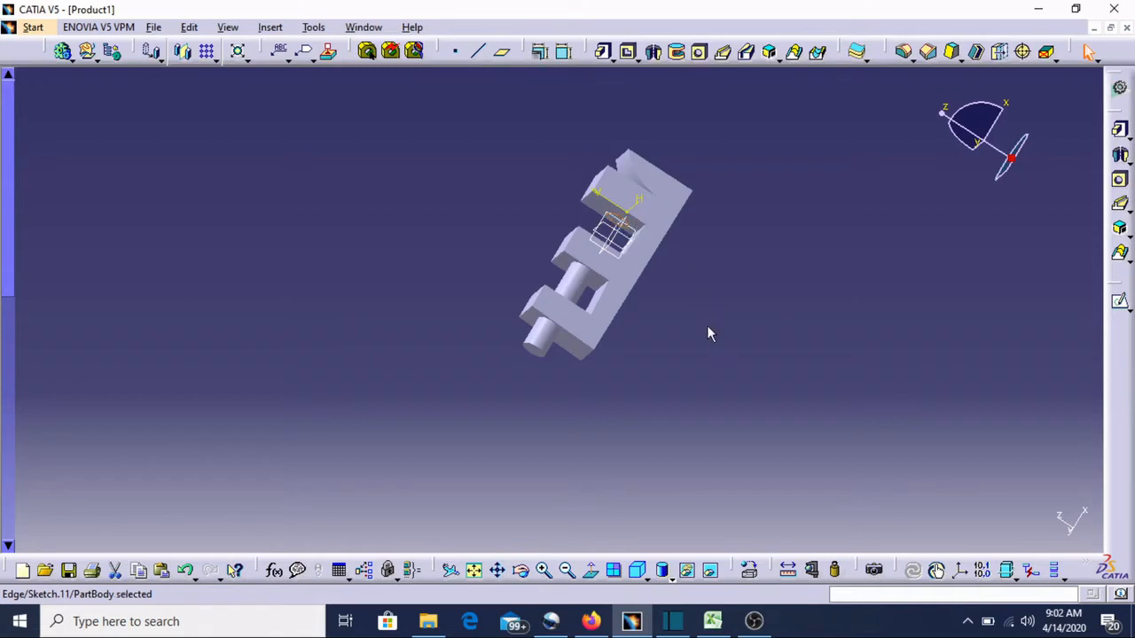
{"action": "left_click", "coordinate": [627, 51]}
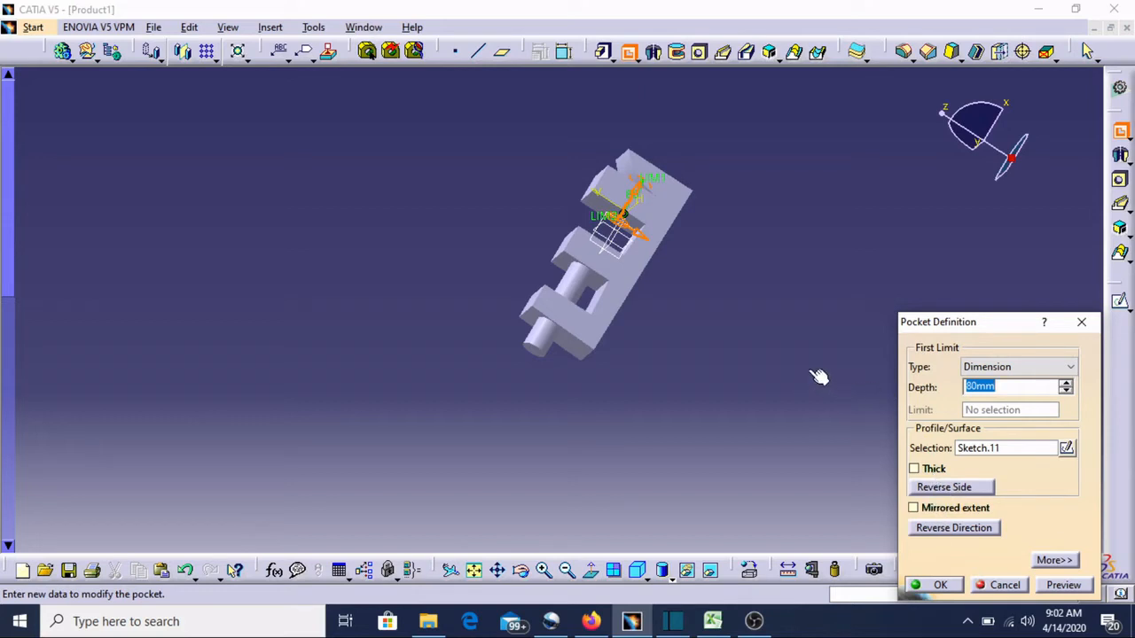
{"action": "left_click", "coordinate": [975, 386]}
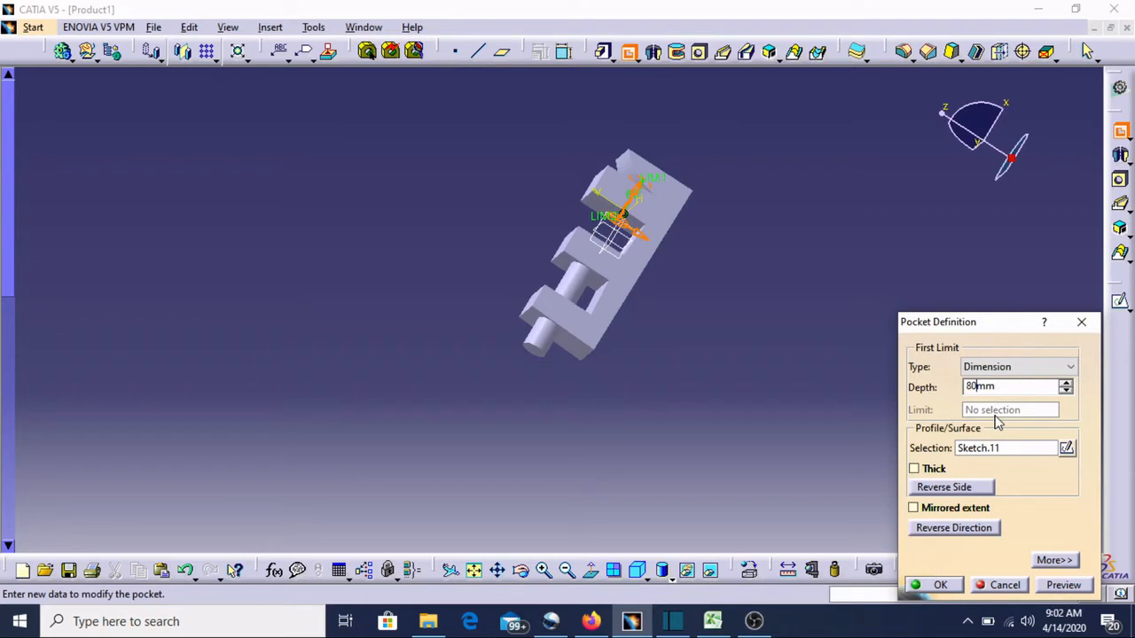
{"action": "key", "text": "BackSpace"}
{"action": "key", "text": "BackSpace"}
{"action": "left_click", "coordinate": [940, 585]}
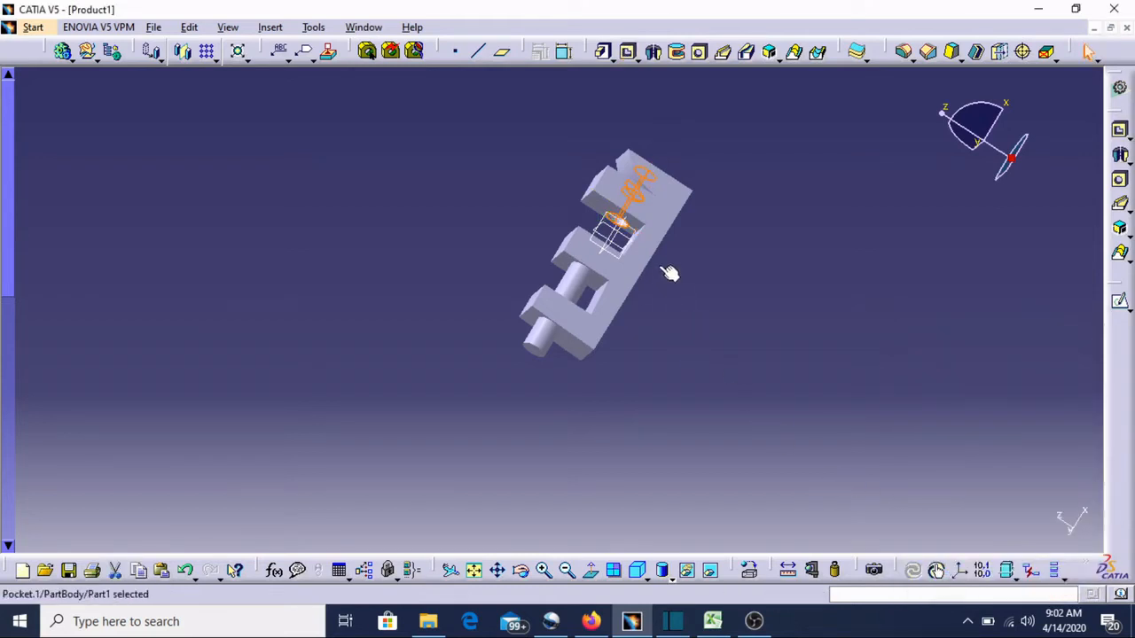
Examine the circular pocket through the arm up close from the side of the shaft and the gap.
{"action": "middle_click_drag", "start_coordinate": [648, 272], "coordinate": [649, 278]}
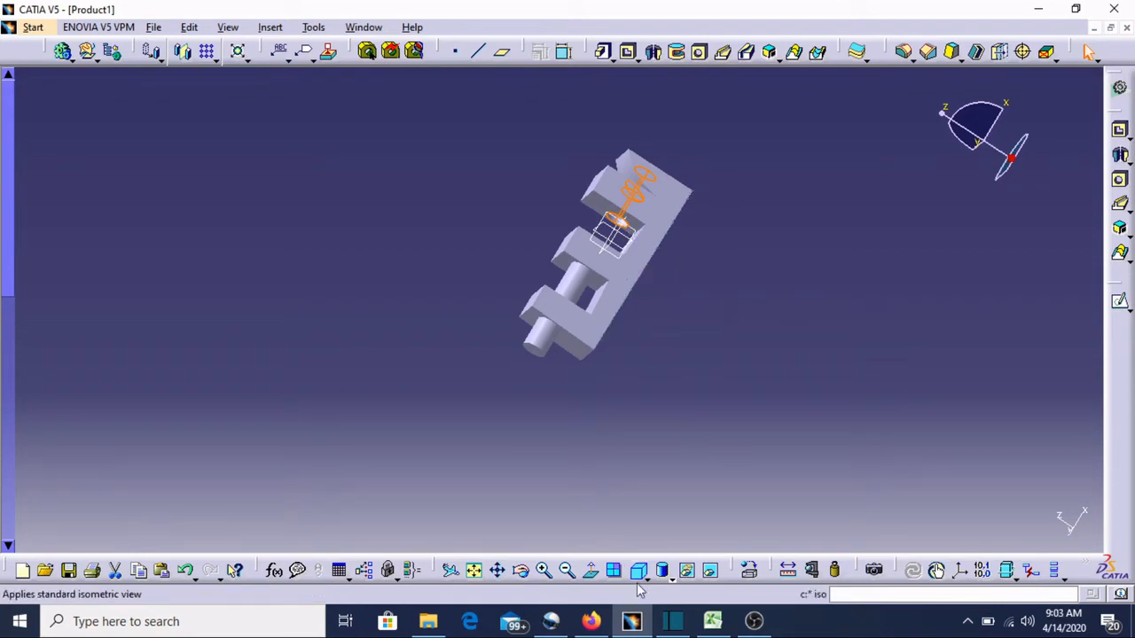
{"action": "middle_click_drag", "start_coordinate": [647, 375], "coordinate": [648, 381]}
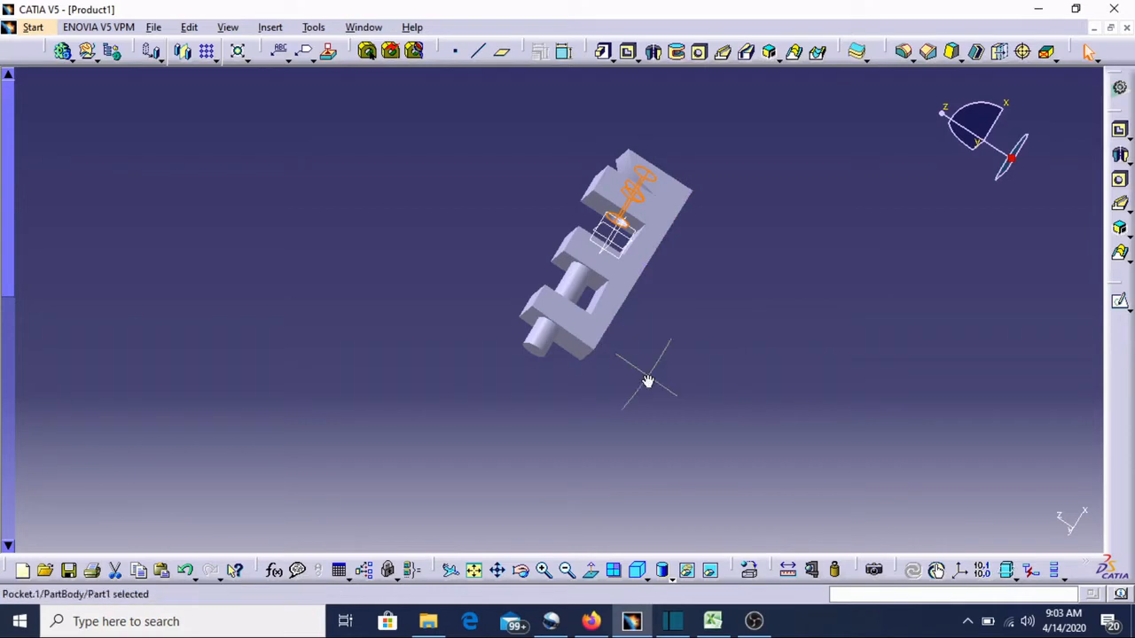
{"action": "middle_click_drag", "start_coordinate": [624, 285], "coordinate": [708, 220]}
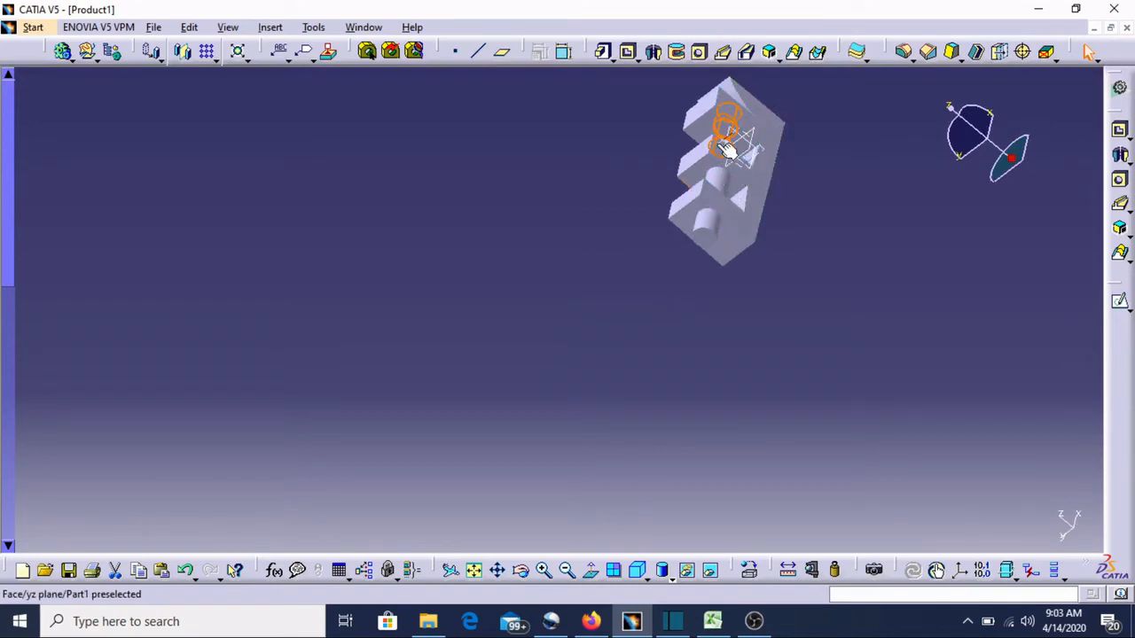
{"action": "middle_click_drag", "start_coordinate": [754, 165], "coordinate": [578, 305]}
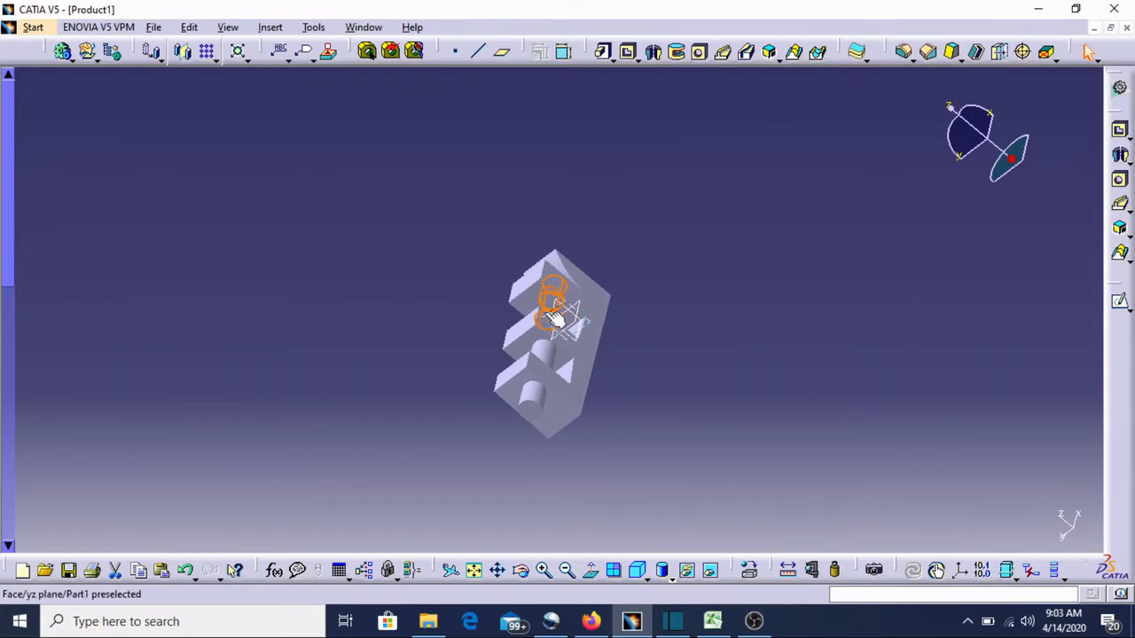
{"action": "left_click", "coordinate": [561, 312]}
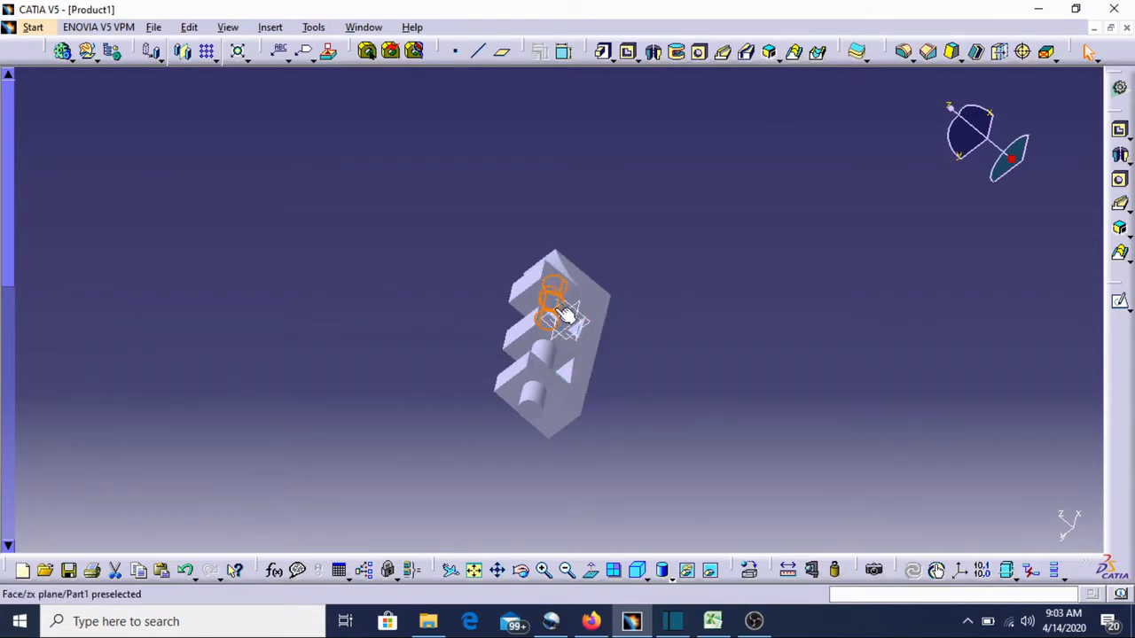
{"action": "left_click", "coordinate": [543, 570]}
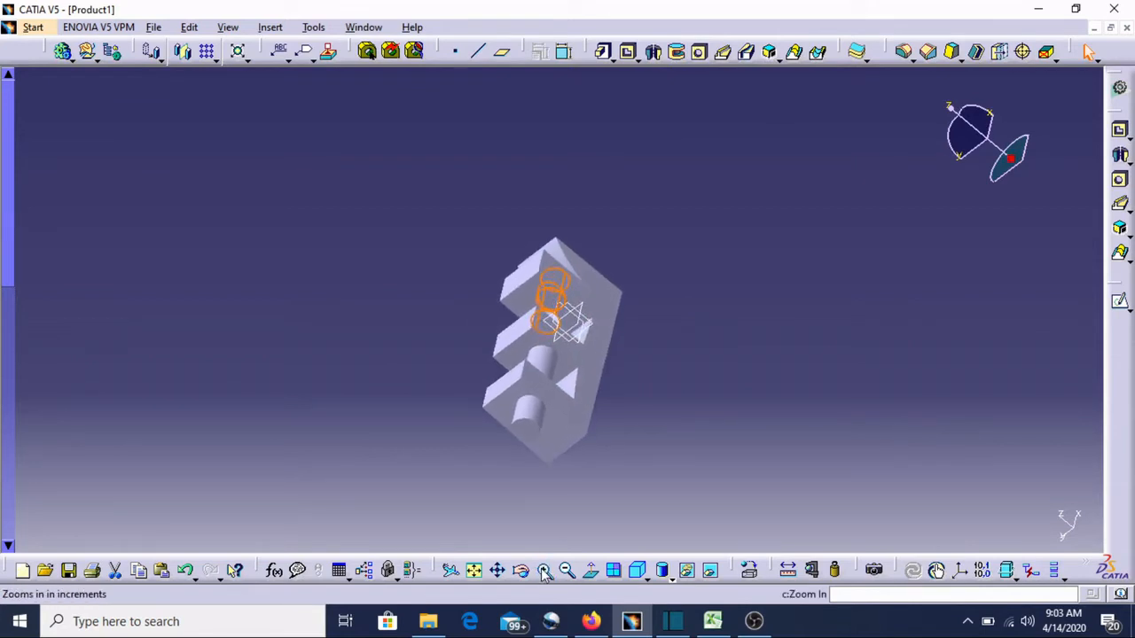
{"action": "left_click", "coordinate": [765, 325]}
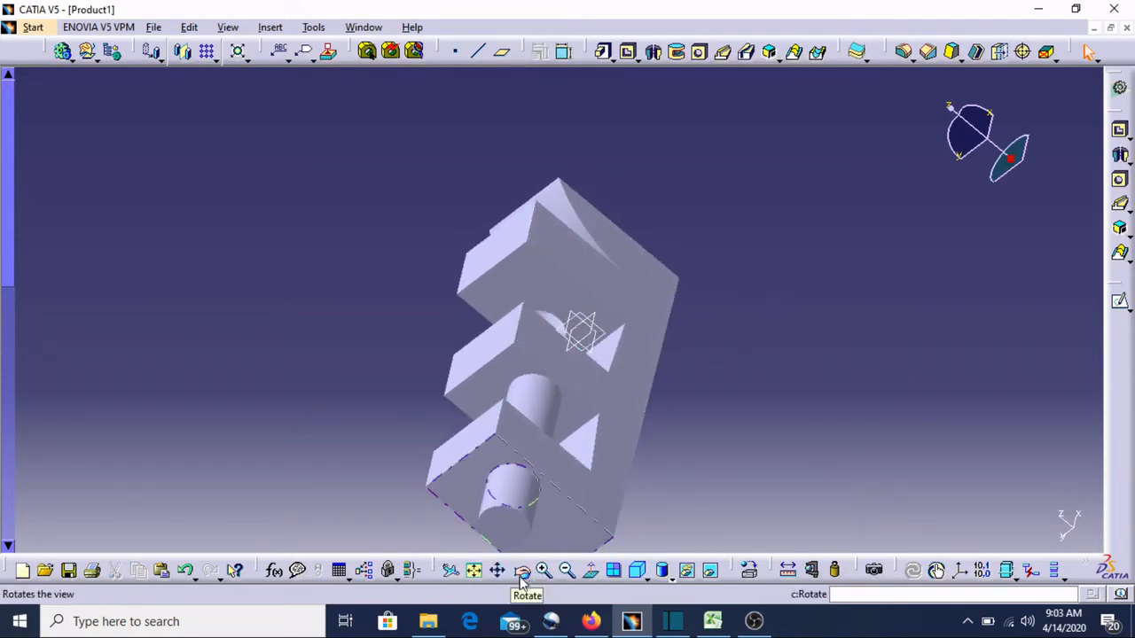
{"action": "left_click", "coordinate": [523, 574]}
{"action": "left_click_drag", "start_coordinate": [636, 370], "coordinate": [580, 387]}
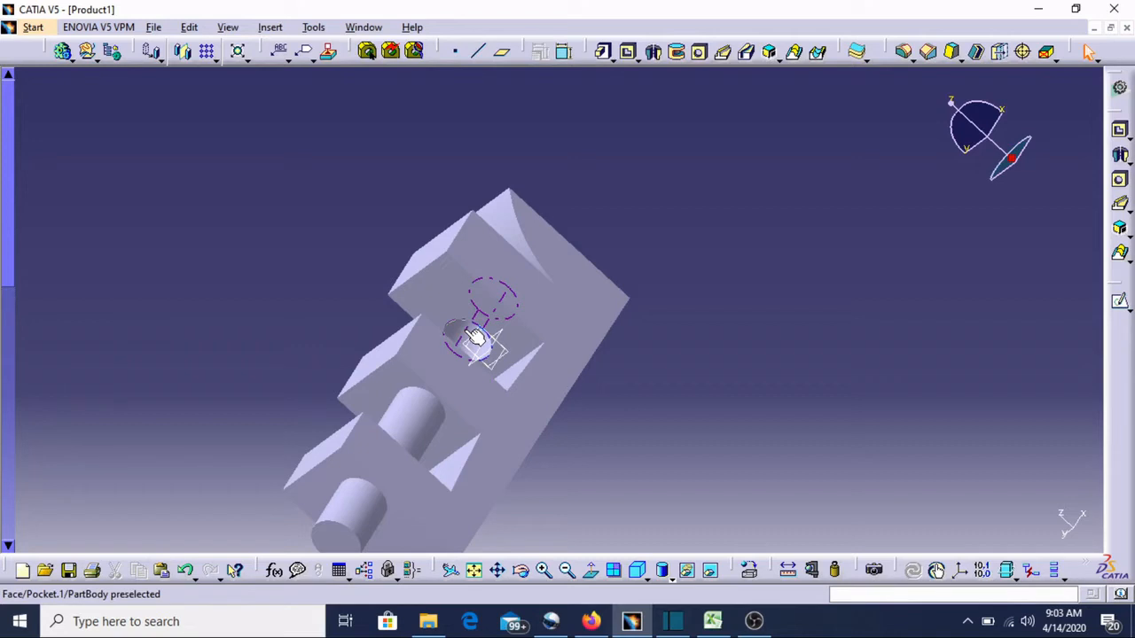
Change the circular pocket's first limit type to Up to next.
{"action": "double_click", "coordinate": [476, 337]}
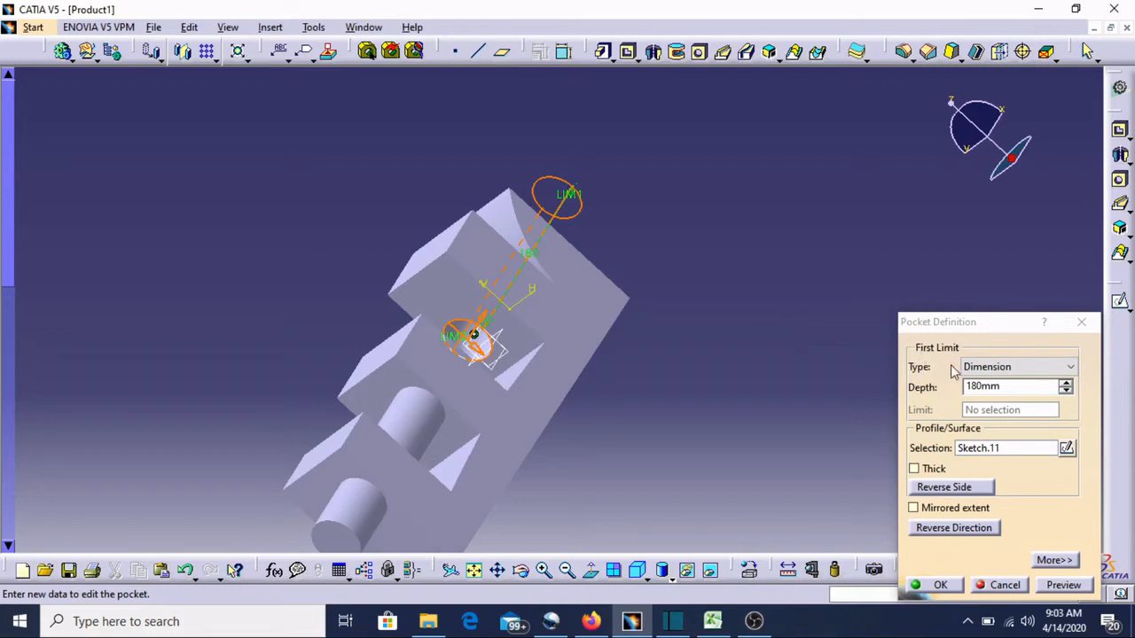
{"action": "left_click", "coordinate": [1065, 372]}
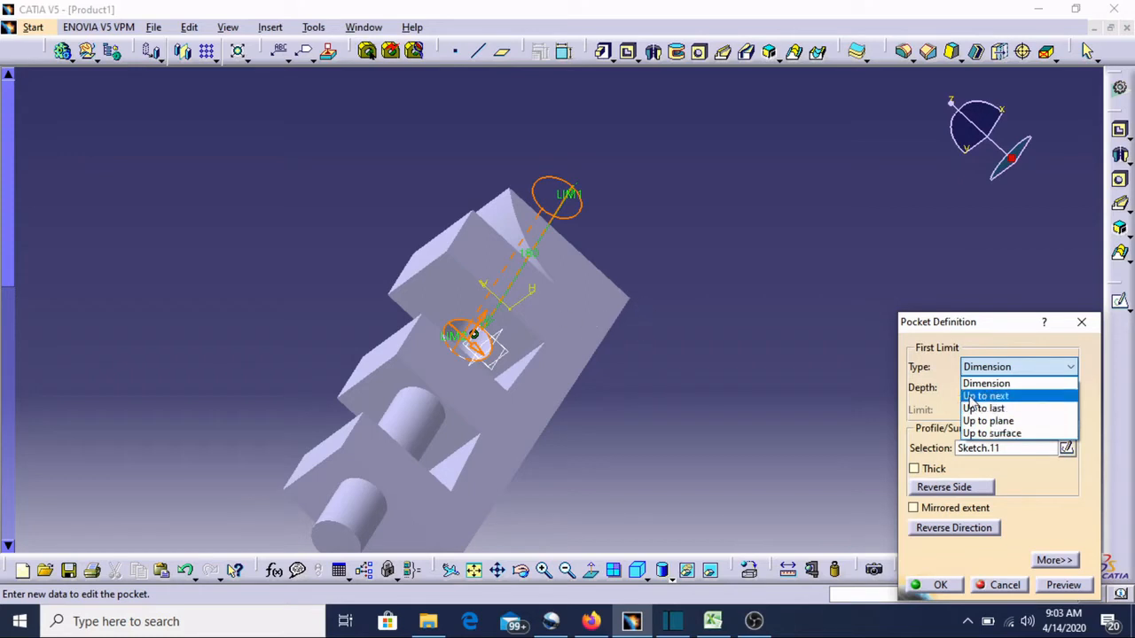
{"action": "left_click", "coordinate": [973, 397]}
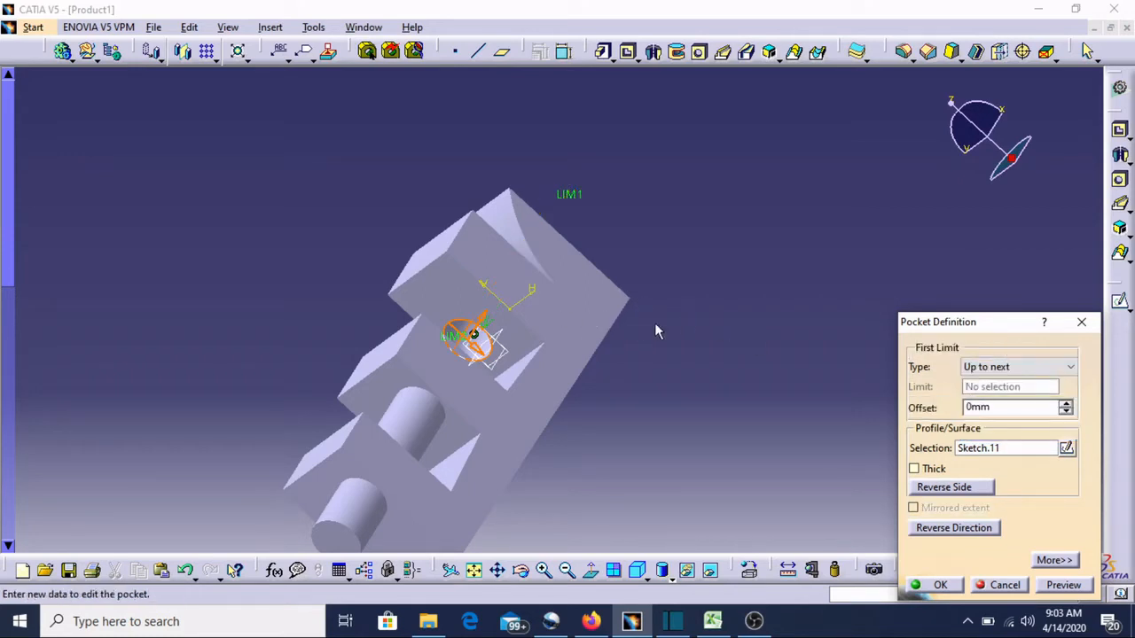
{"action": "middle_click_drag", "start_coordinate": [629, 278], "coordinate": [456, 398]}
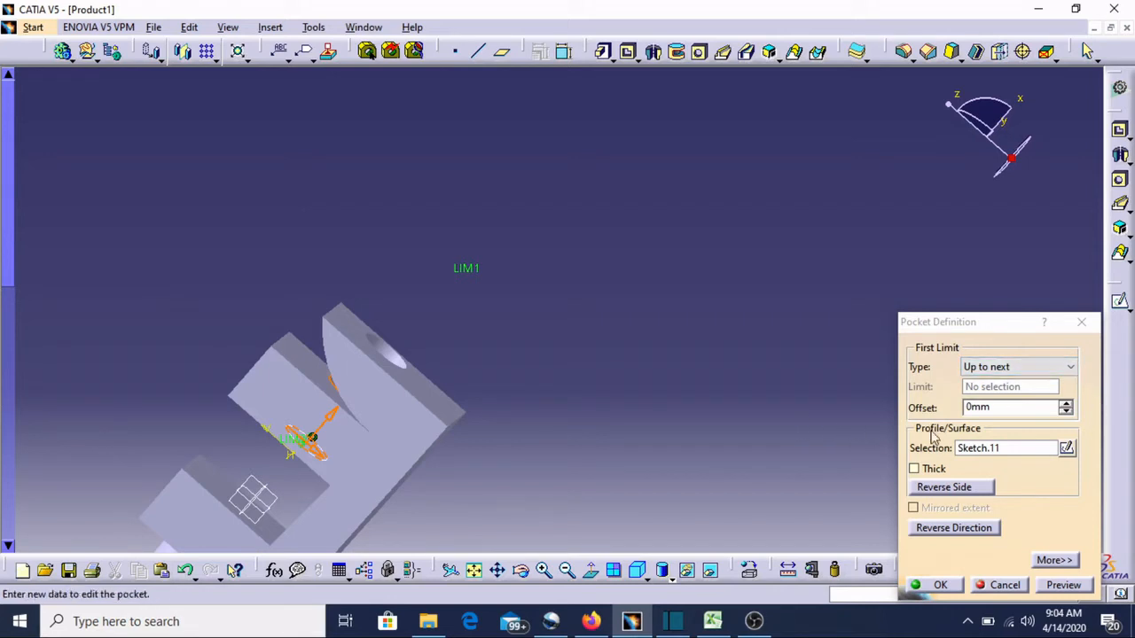
{"action": "left_click", "coordinate": [940, 586]}
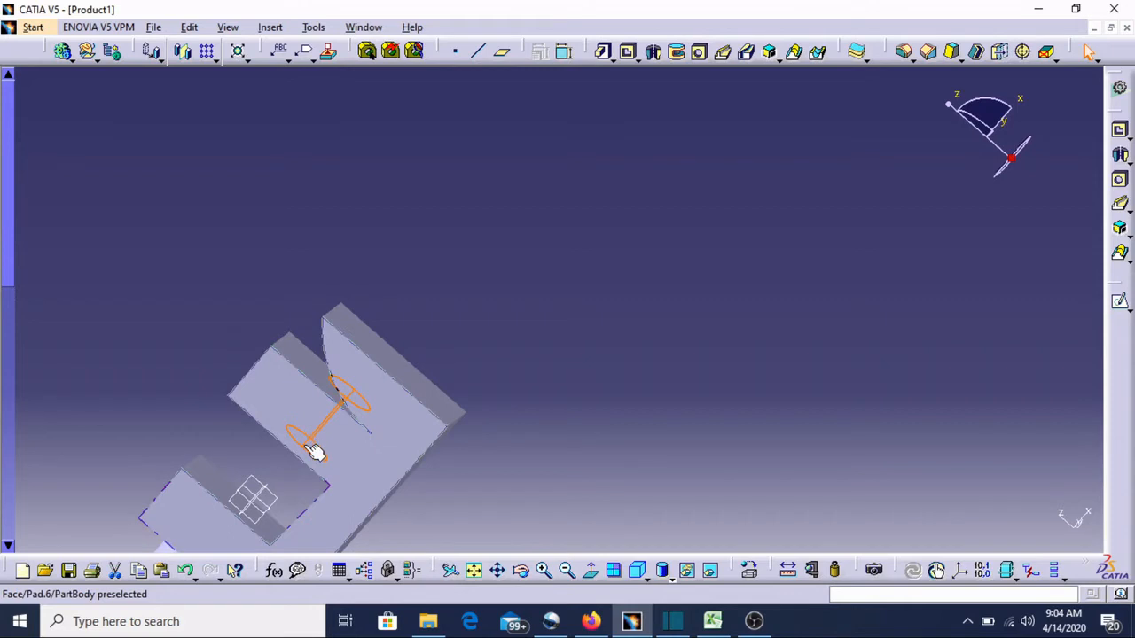
{"action": "left_click", "coordinate": [332, 406]}
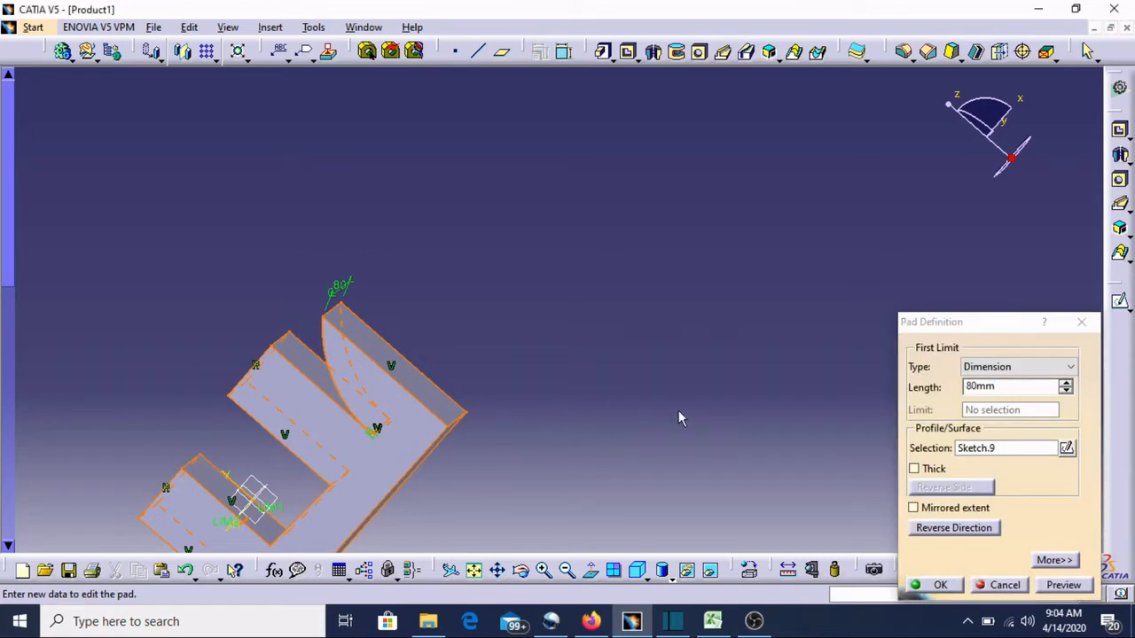
{"action": "left_click", "coordinate": [1024, 584]}
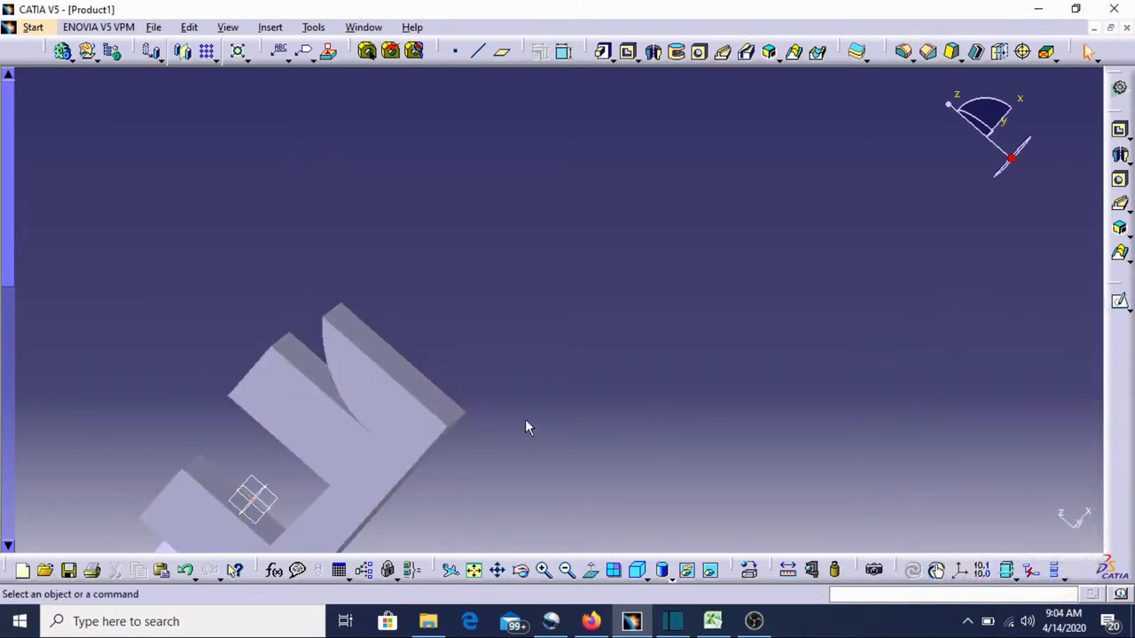
Change the circular pocket's first limit type to Up to last.
{"action": "middle_click_drag", "start_coordinate": [483, 366], "coordinate": [620, 263]}
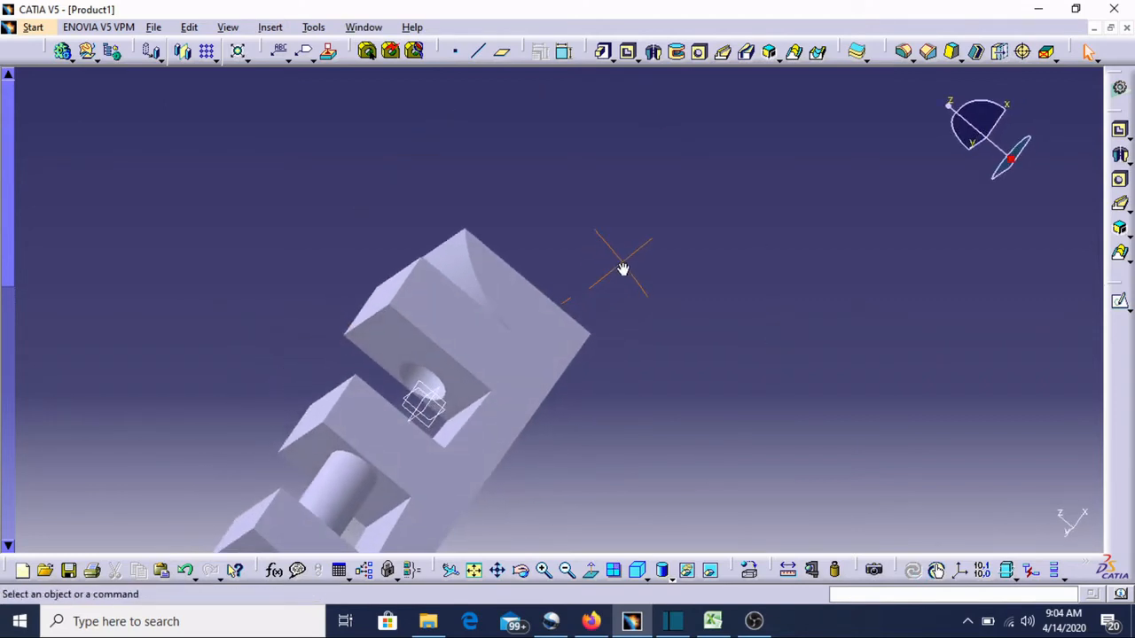
{"action": "left_click", "coordinate": [403, 380]}
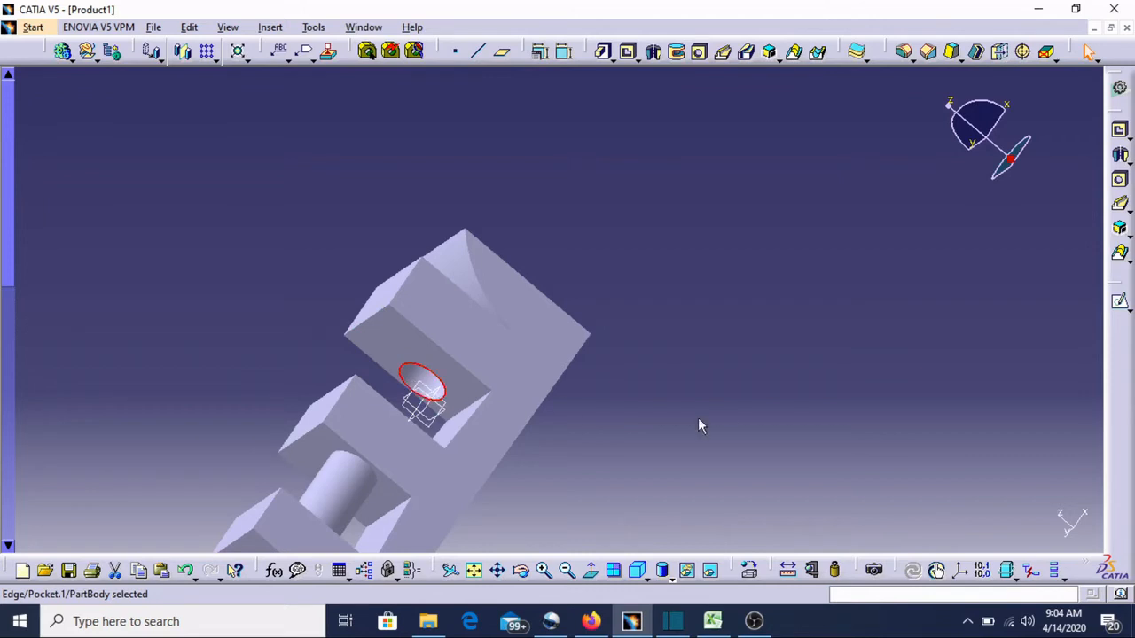
{"action": "left_click", "coordinate": [626, 429]}
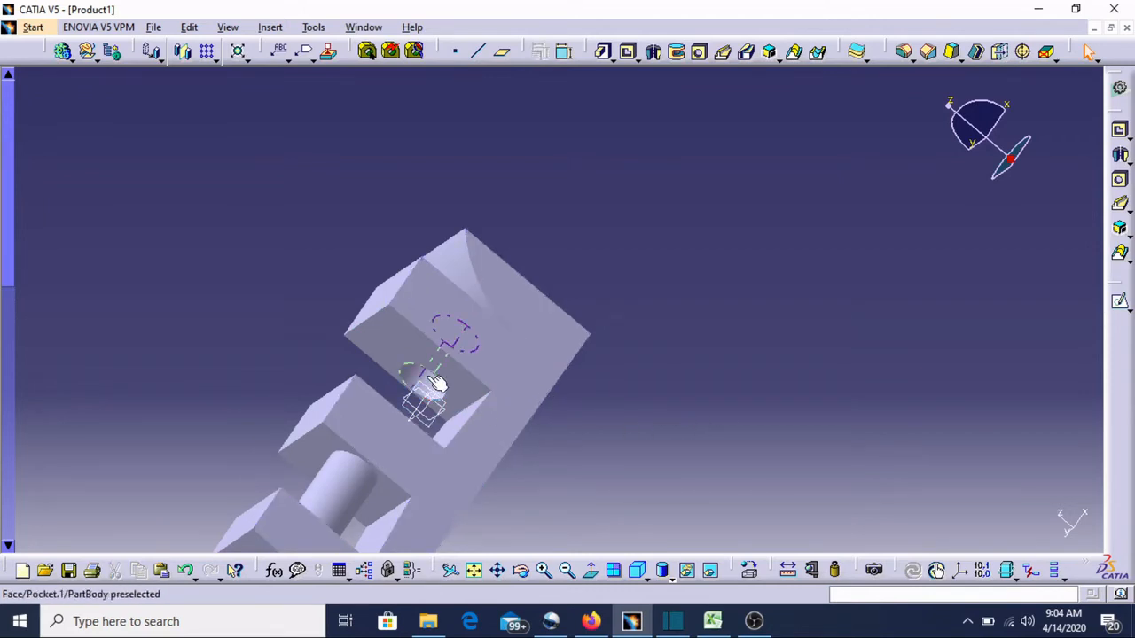
{"action": "double_click", "coordinate": [431, 385]}
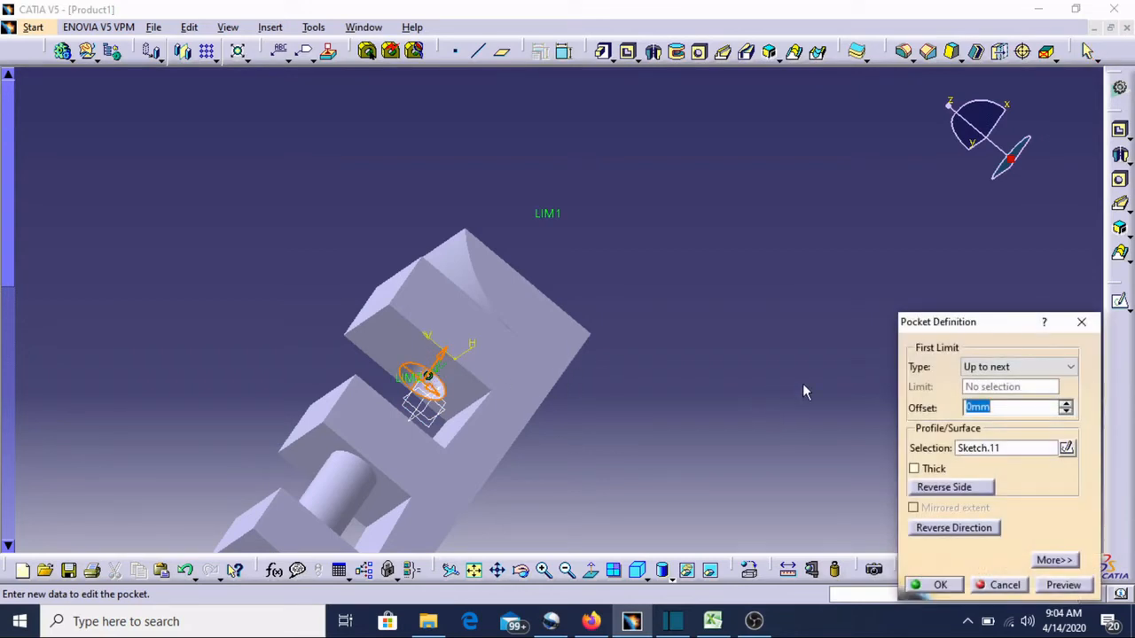
{"action": "left_click", "coordinate": [1025, 373]}
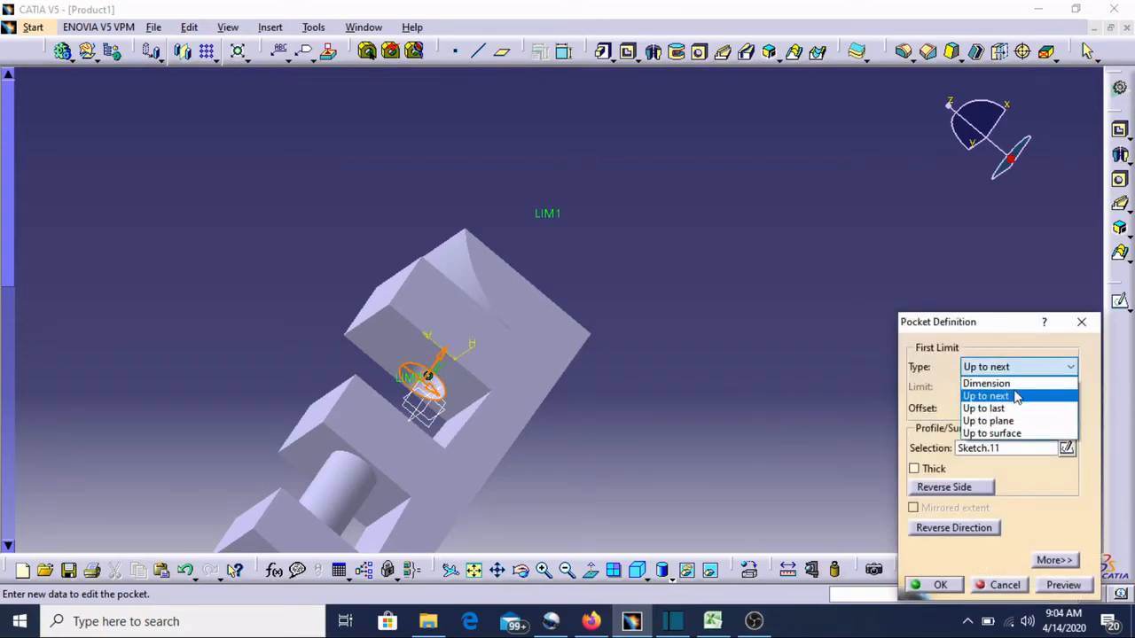
{"action": "left_click", "coordinate": [1011, 408]}
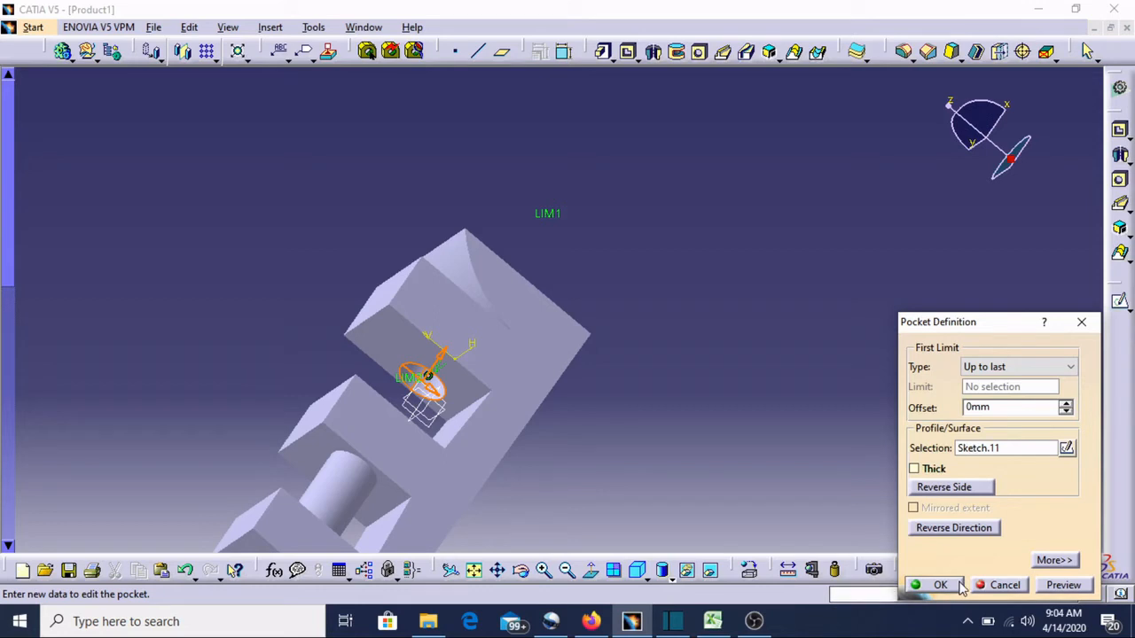
{"action": "left_click", "coordinate": [933, 585]}
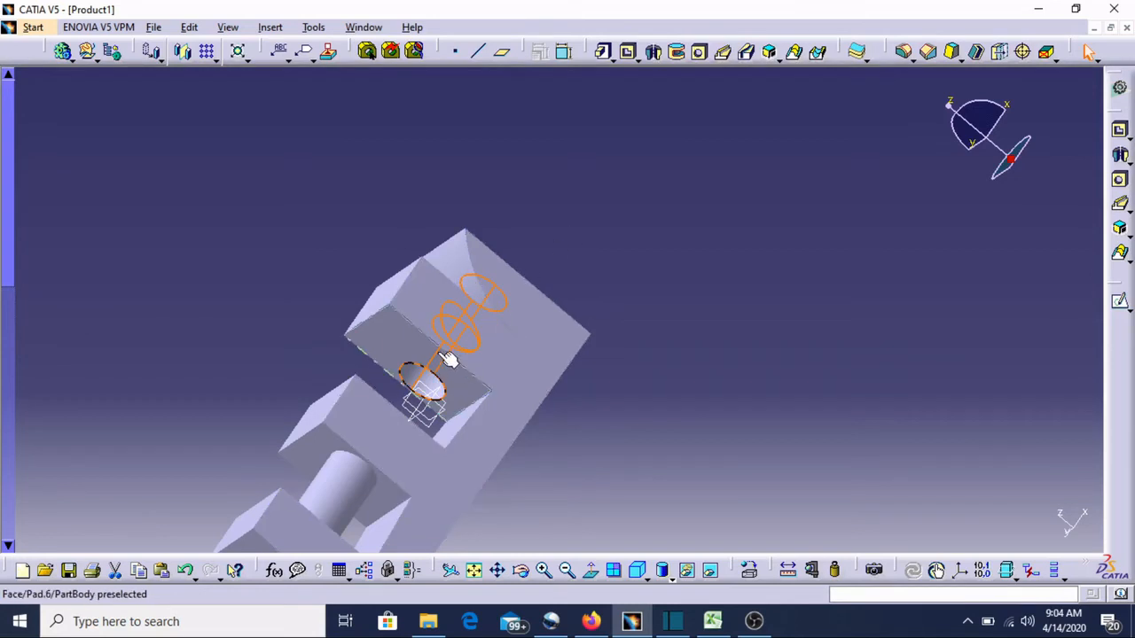
Limit the circular pocket up to plane, using the middle arm's flat face where the shaft emerges as the limit.
{"action": "double_click", "coordinate": [463, 336]}
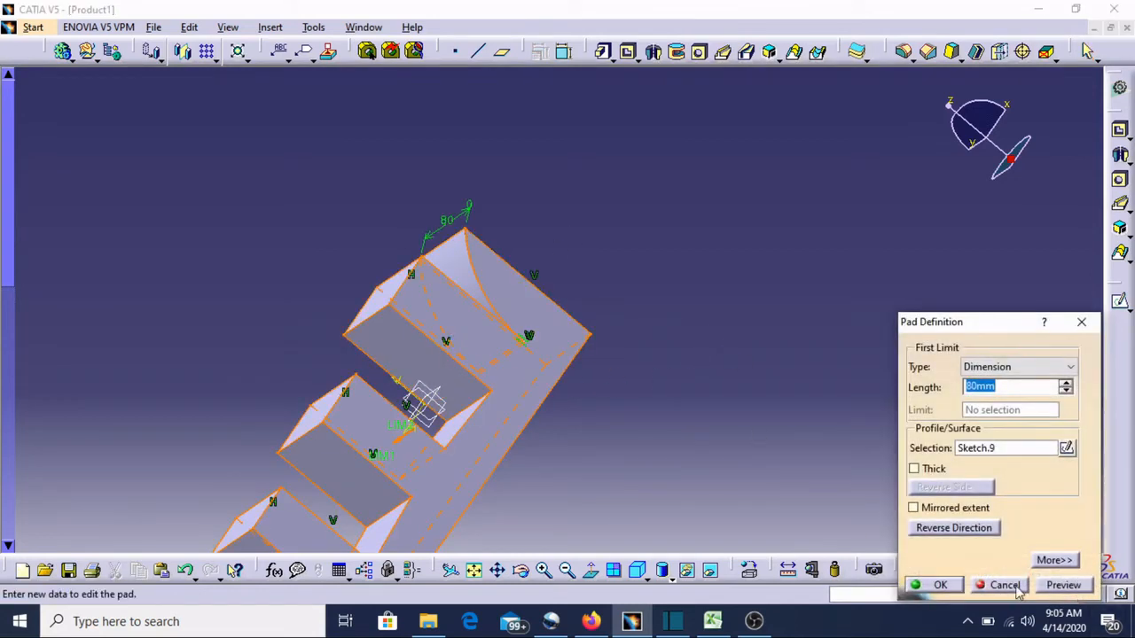
{"action": "left_click", "coordinate": [1017, 587]}
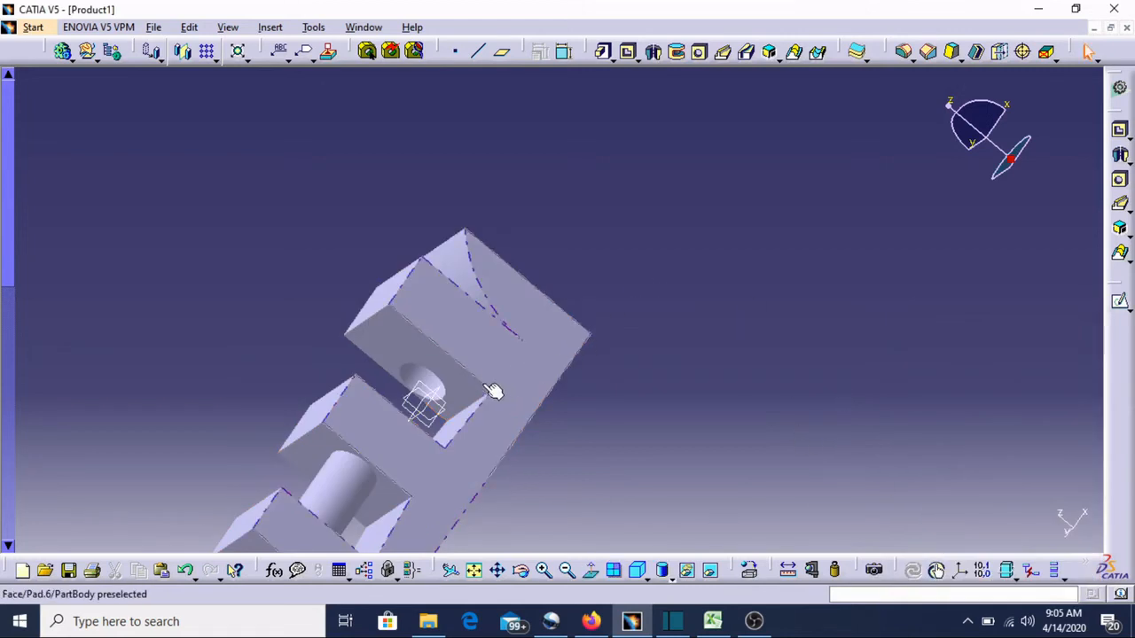
{"action": "double_click", "coordinate": [423, 381]}
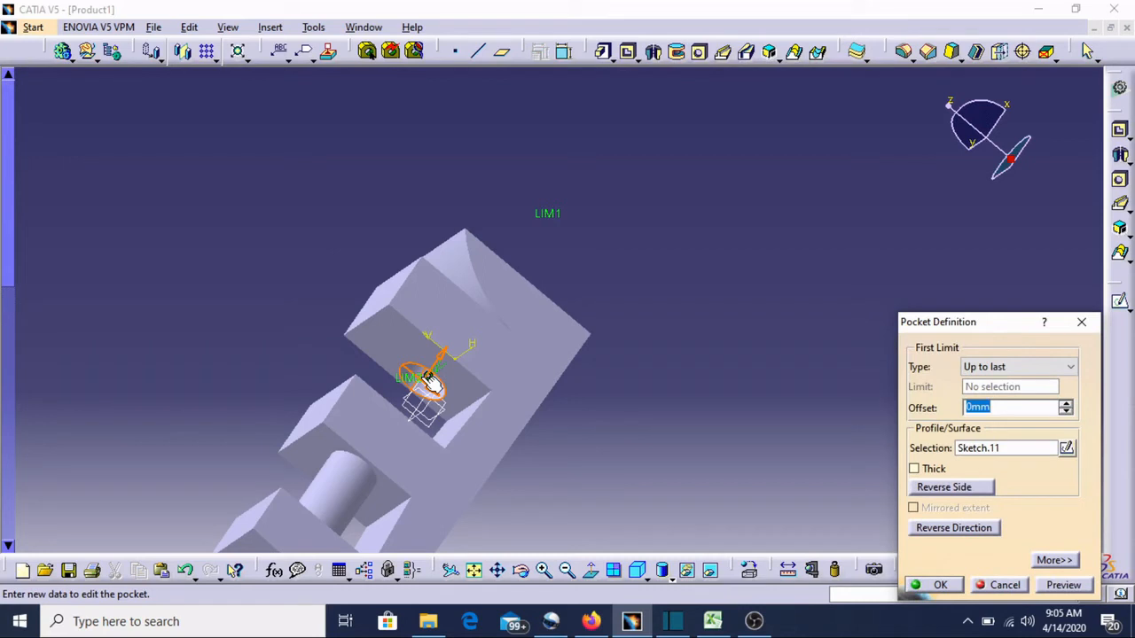
{"action": "left_click", "coordinate": [1059, 370]}
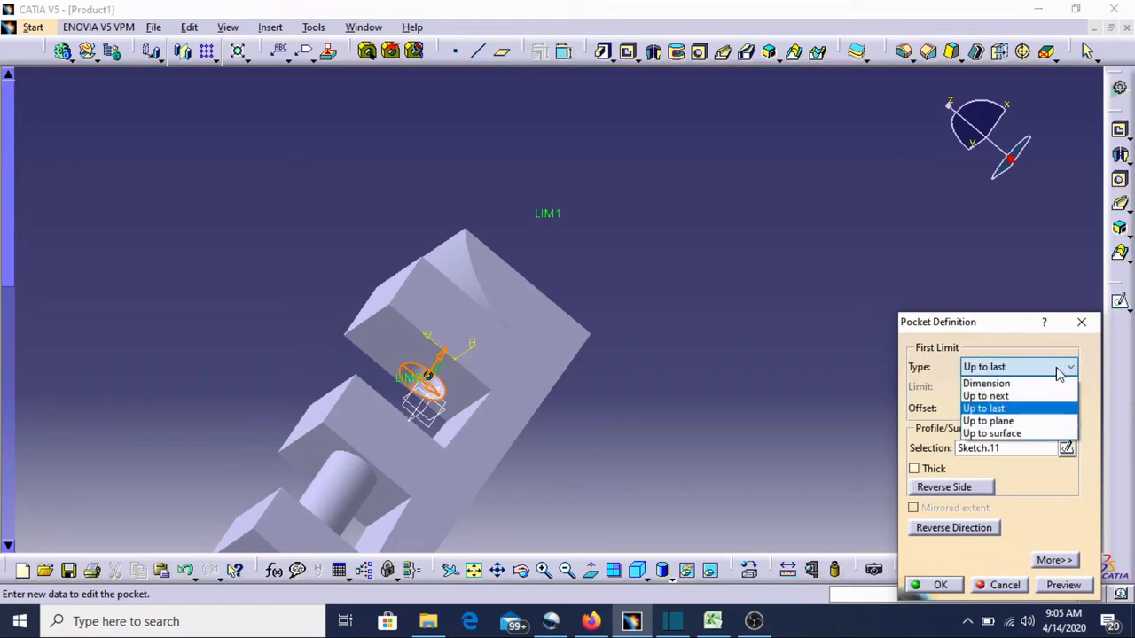
{"action": "left_click", "coordinate": [987, 422]}
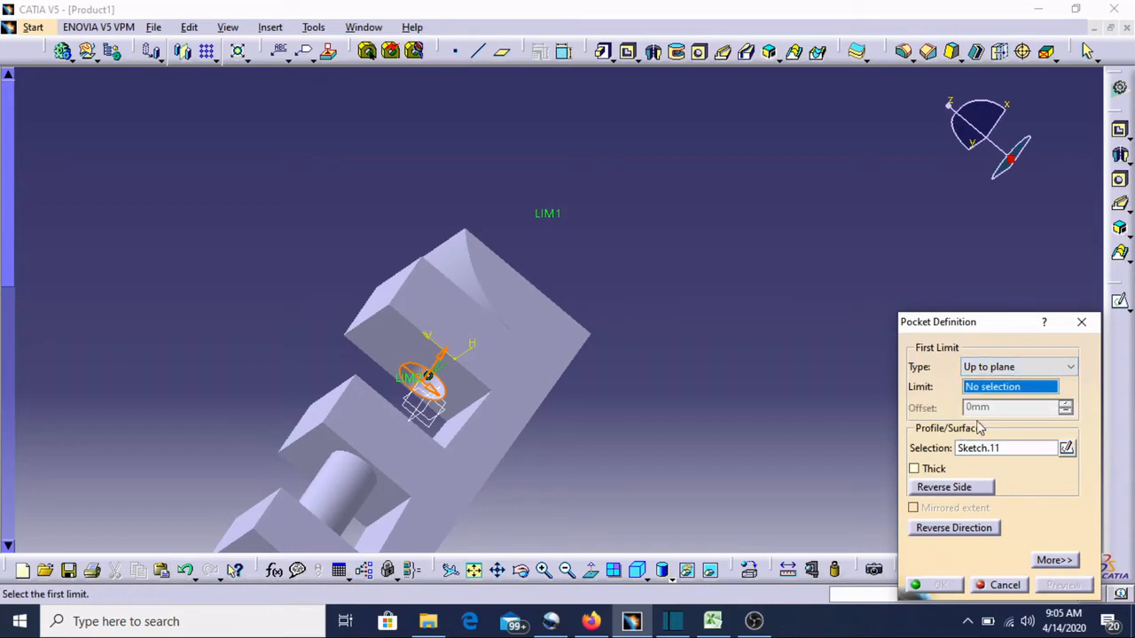
{"action": "left_click", "coordinate": [391, 497]}
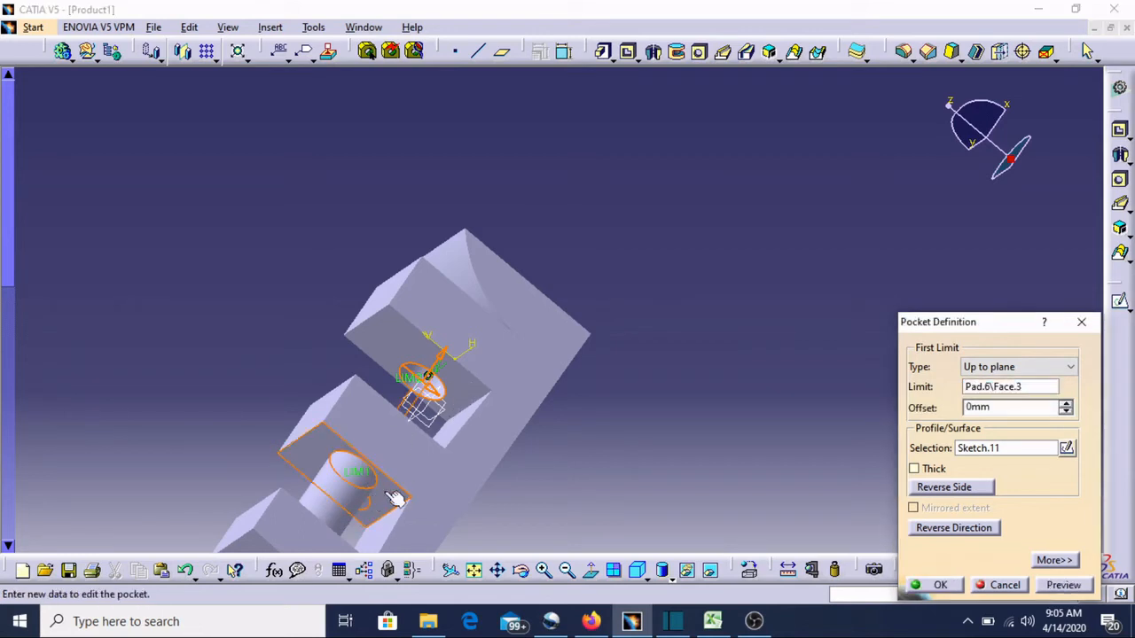
{"action": "left_click", "coordinate": [933, 585]}
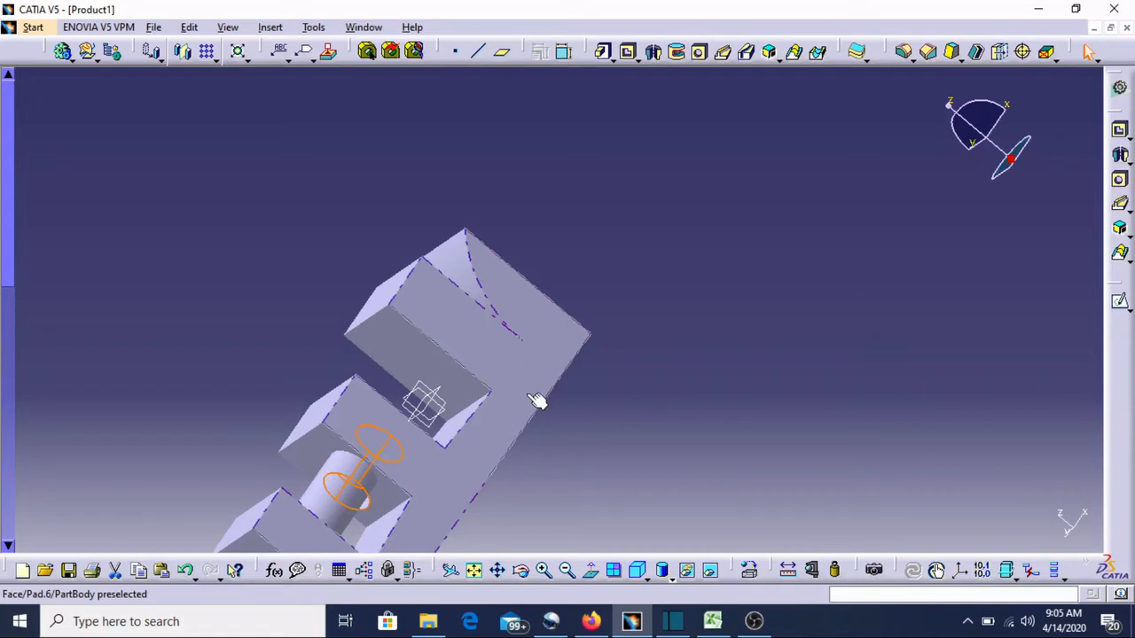
{"action": "middle_click_drag", "start_coordinate": [527, 394], "coordinate": [611, 253]}
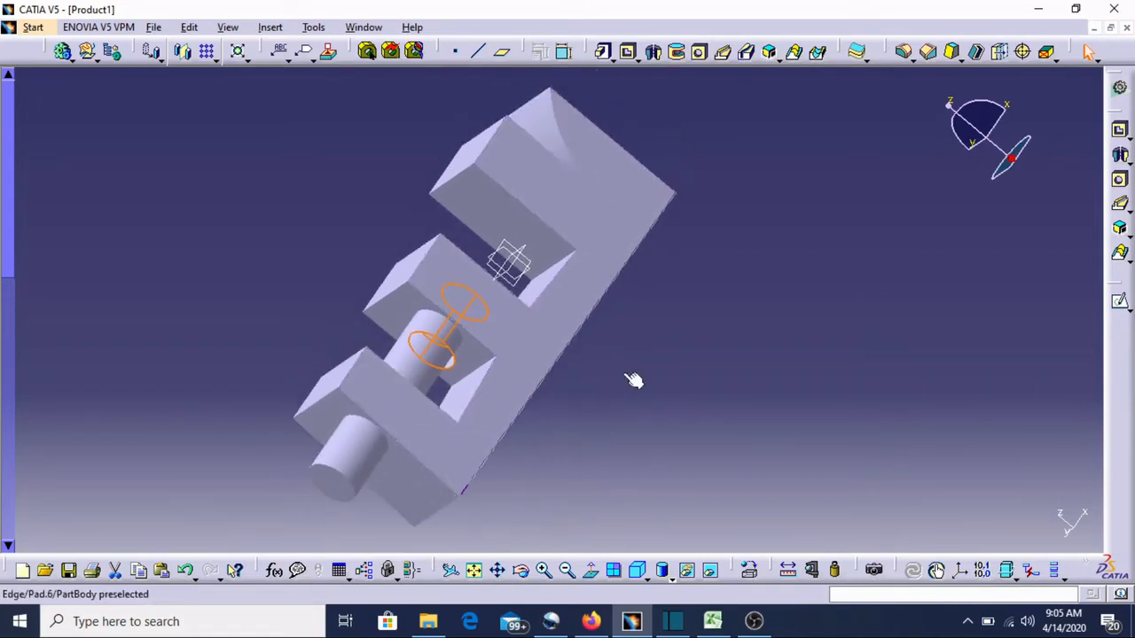
{"action": "left_click", "coordinate": [641, 417]}
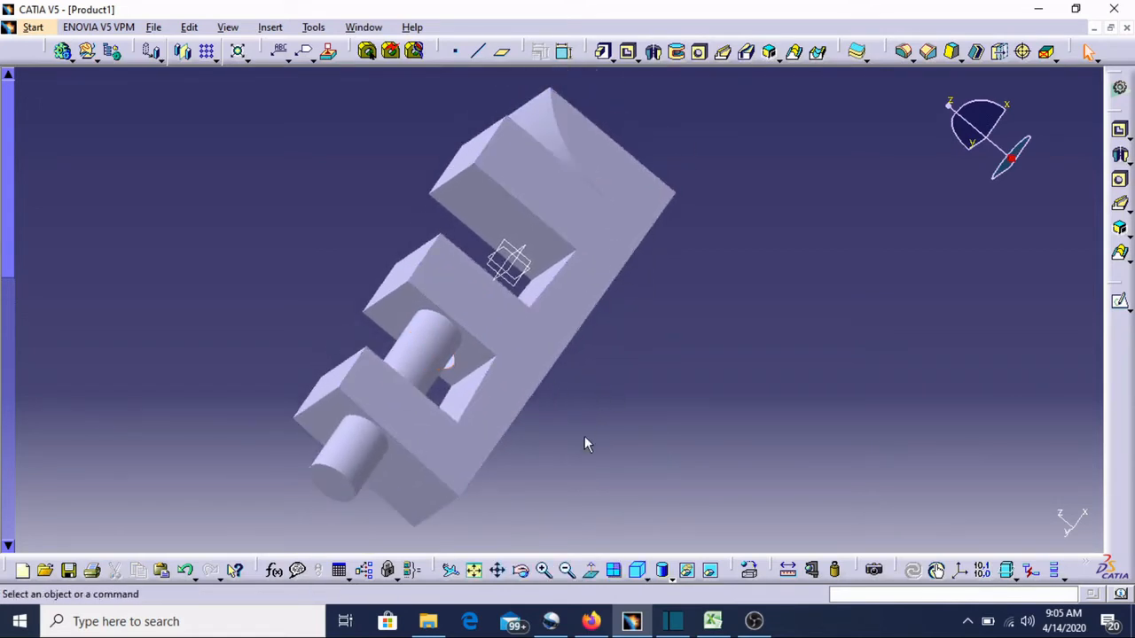
Limit the circular pocket up to surface, using the curved face at the end arm as the limit.
{"action": "left_click", "coordinate": [520, 570]}
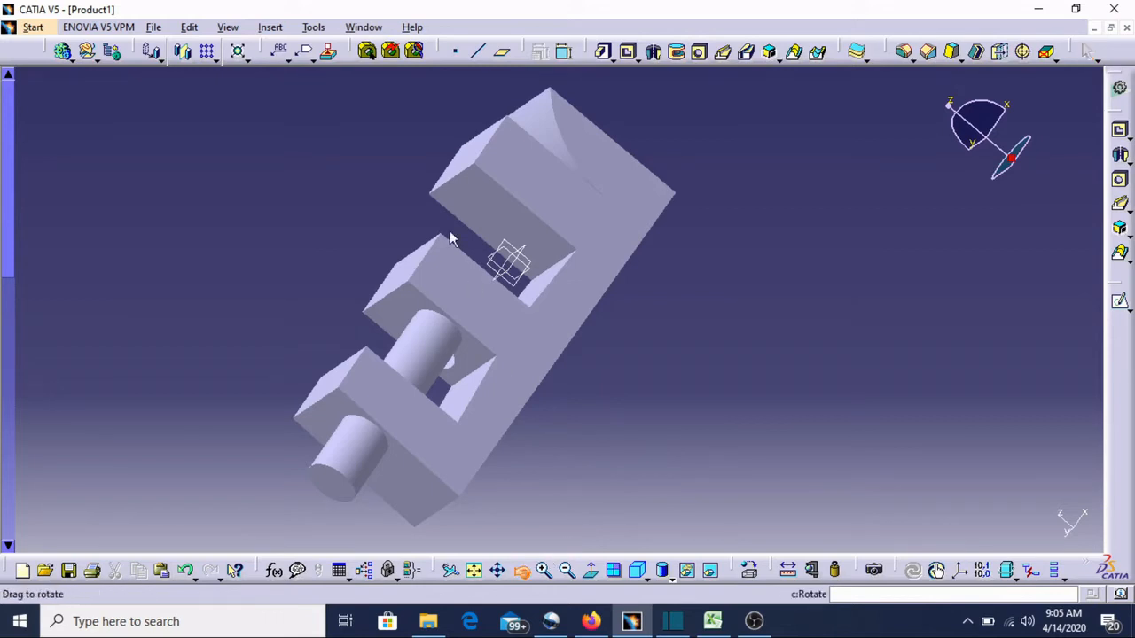
{"action": "left_click_drag", "start_coordinate": [460, 365], "coordinate": [419, 325]}
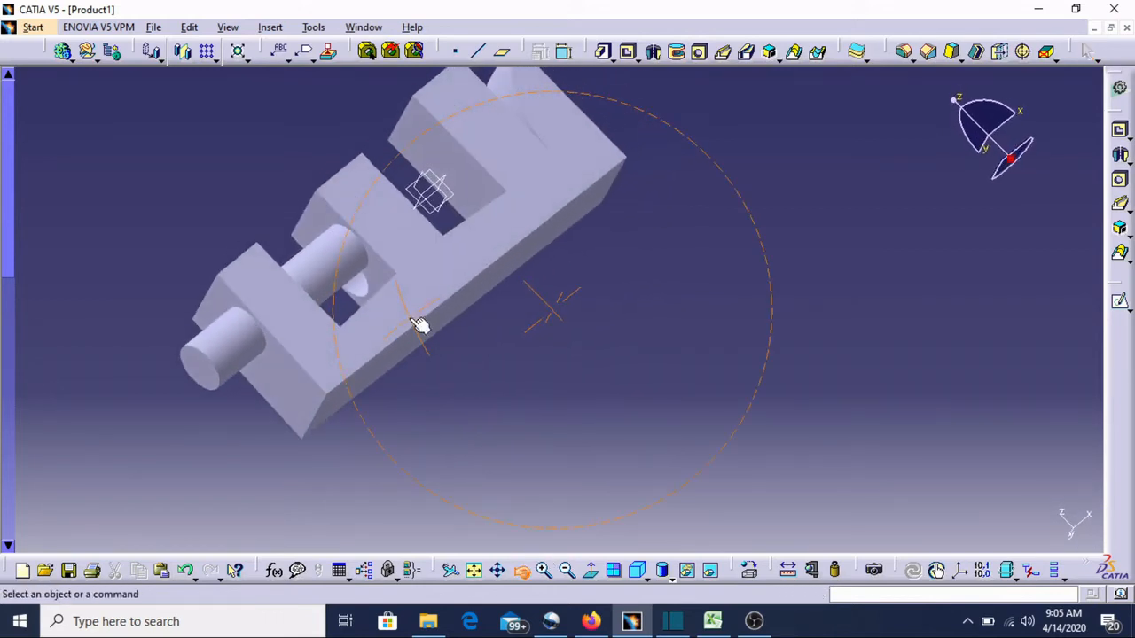
{"action": "left_click", "coordinate": [362, 293]}
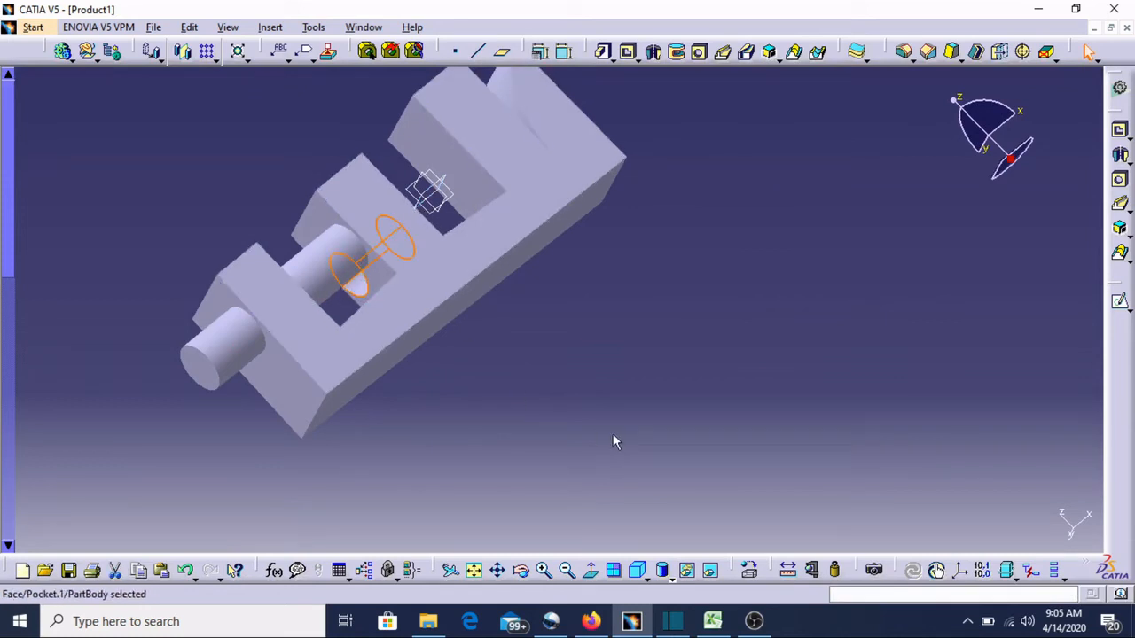
{"action": "left_click", "coordinate": [685, 372]}
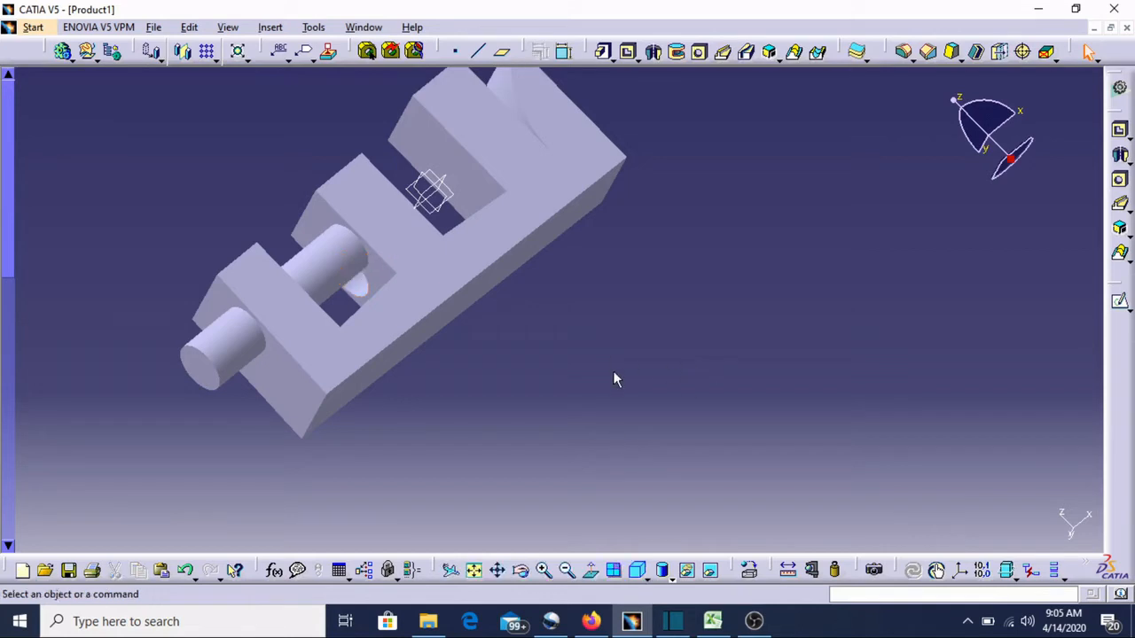
{"action": "left_click", "coordinate": [358, 284]}
{"action": "double_click", "coordinate": [358, 283]}
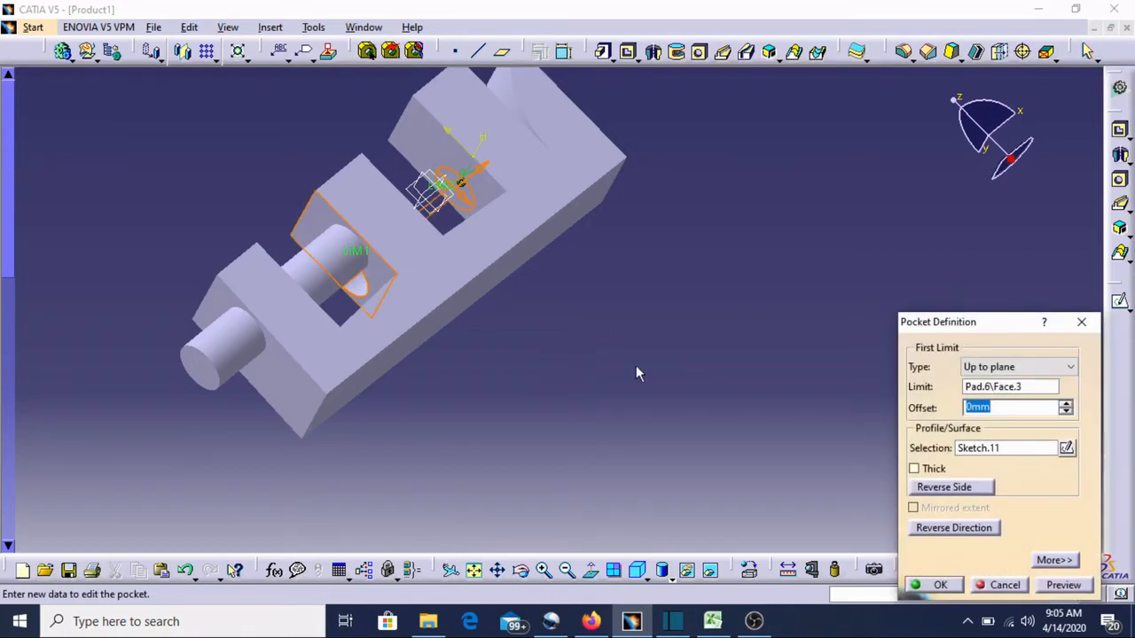
{"action": "left_click", "coordinate": [1073, 370]}
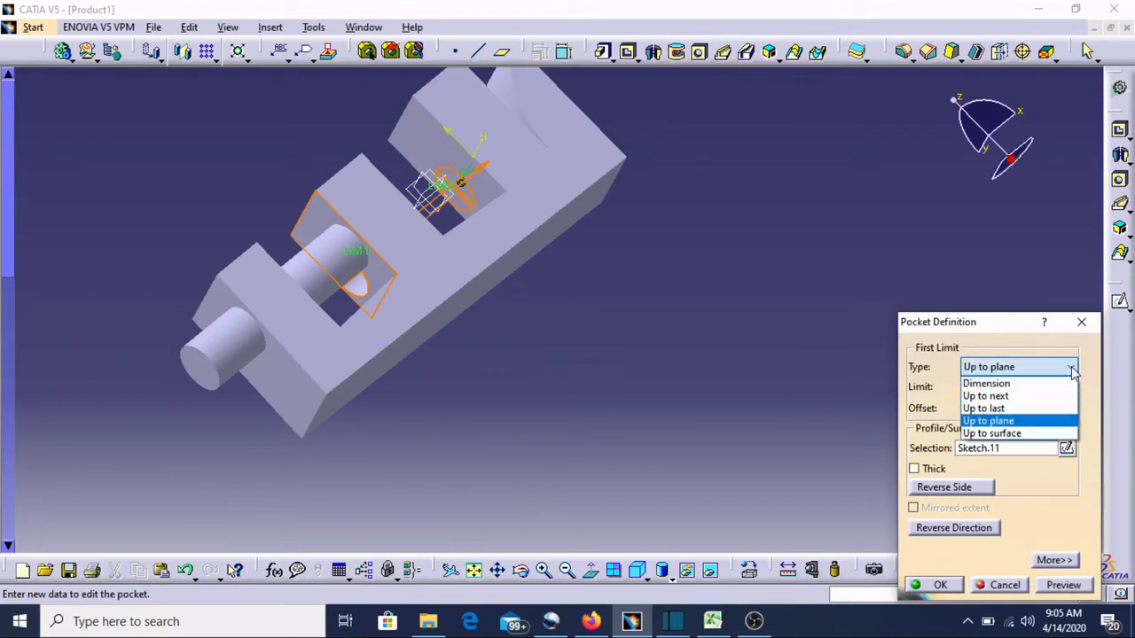
{"action": "left_click", "coordinate": [1003, 434]}
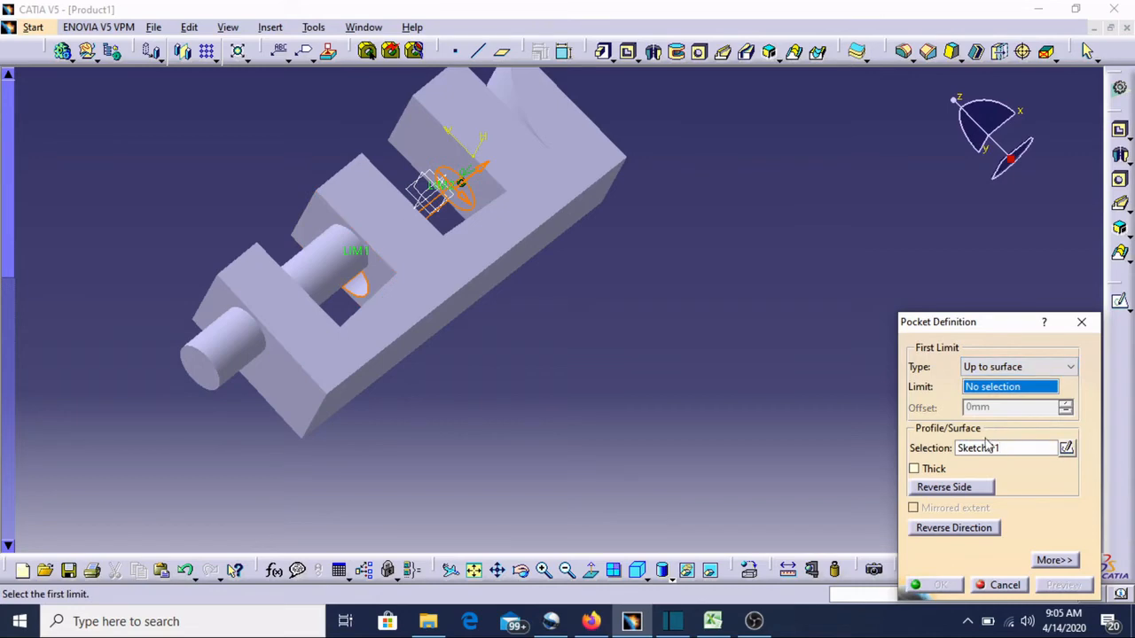
{"action": "left_click", "coordinate": [518, 94]}
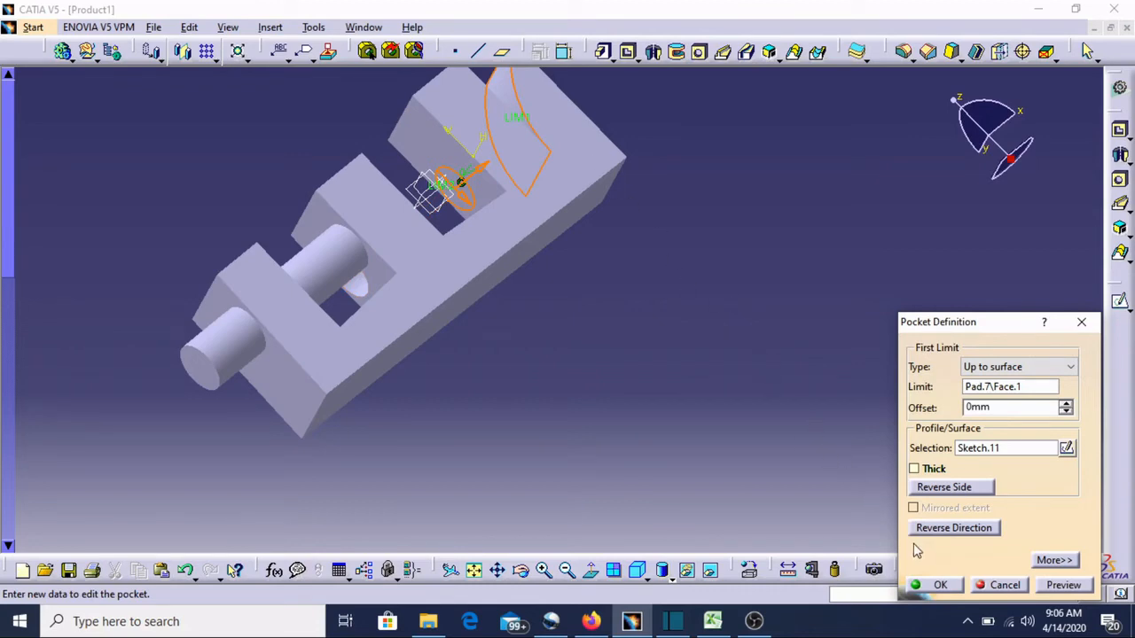
{"action": "left_click", "coordinate": [937, 585]}
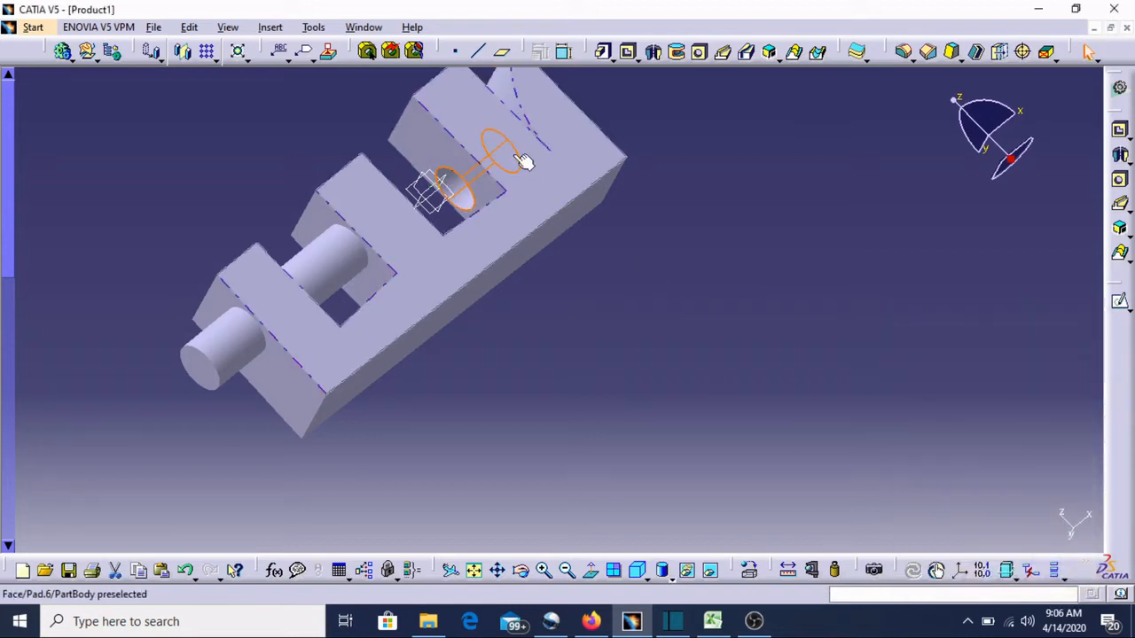
{"action": "left_click", "coordinate": [730, 336]}
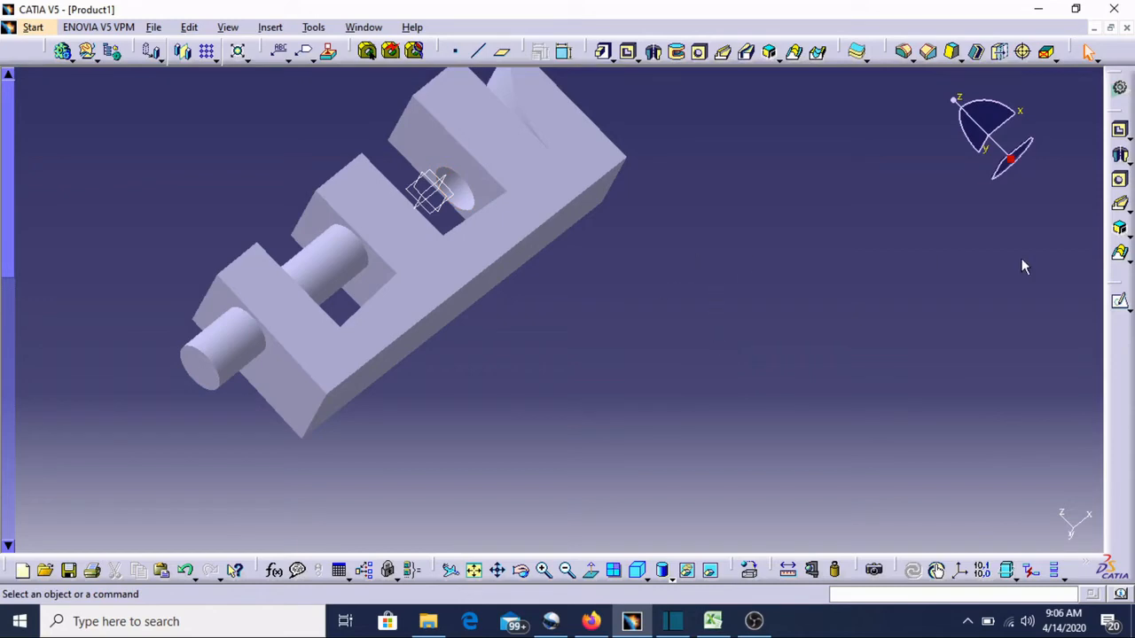
Try the Thick option on the circular pocket, turn it off again and accept the definition.
{"action": "double_click", "coordinate": [465, 197]}
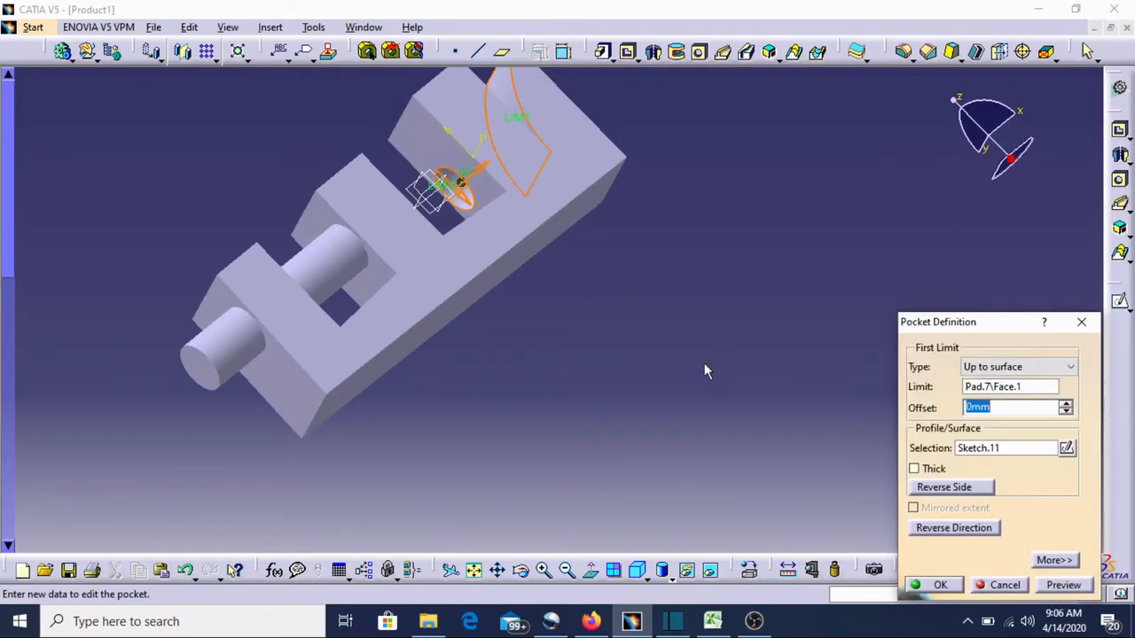
{"action": "left_click", "coordinate": [915, 469]}
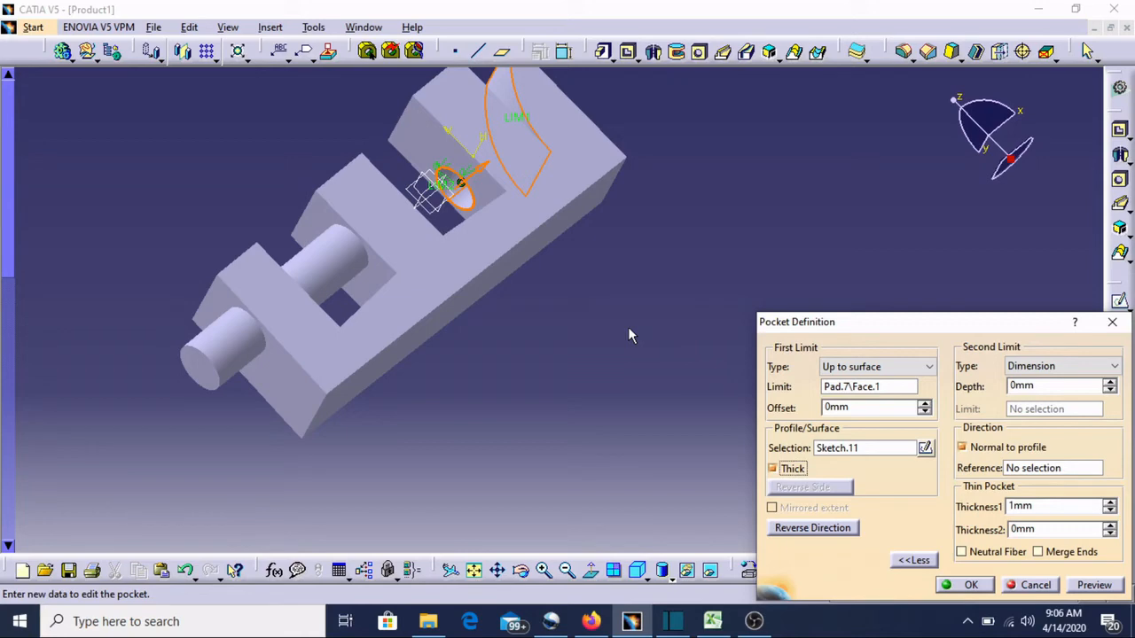
{"action": "left_click", "coordinate": [771, 469]}
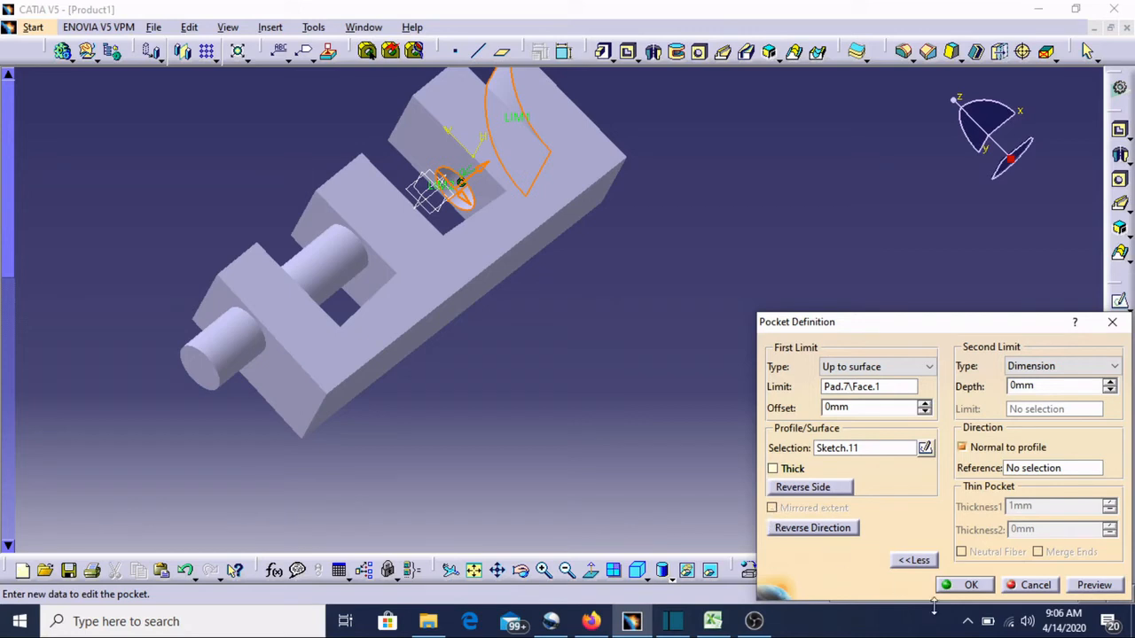
{"action": "left_click", "coordinate": [962, 585]}
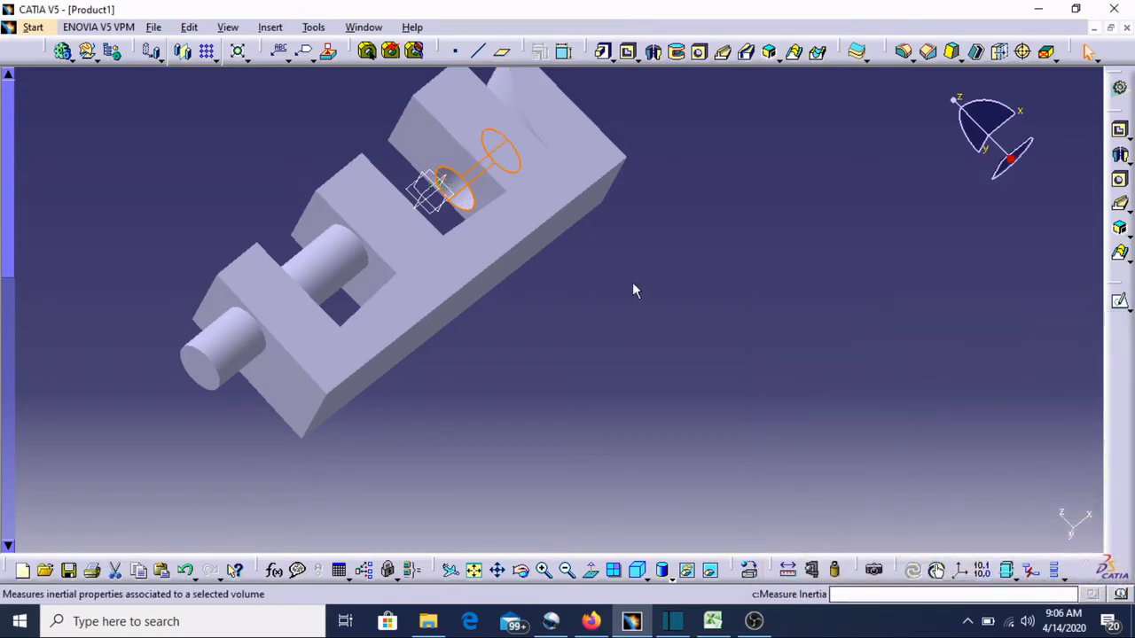
{"action": "left_click", "coordinate": [650, 320]}
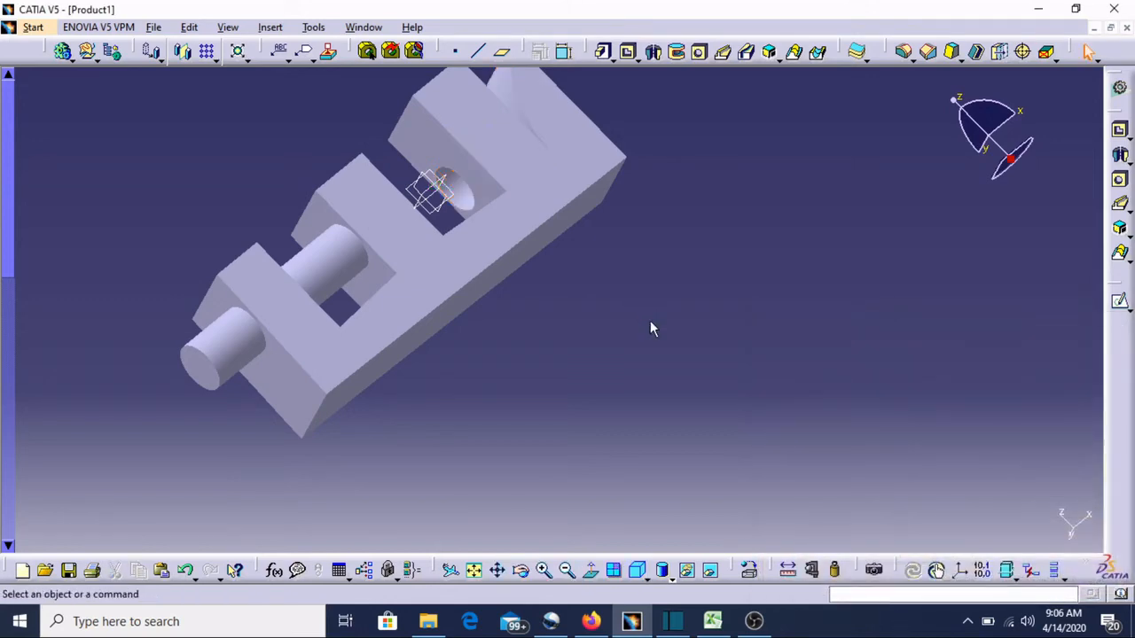
Change the circular pocket's first limit type to Dimension, turn on Mirrored extent and accept the definition.
{"action": "double_click", "coordinate": [468, 202]}
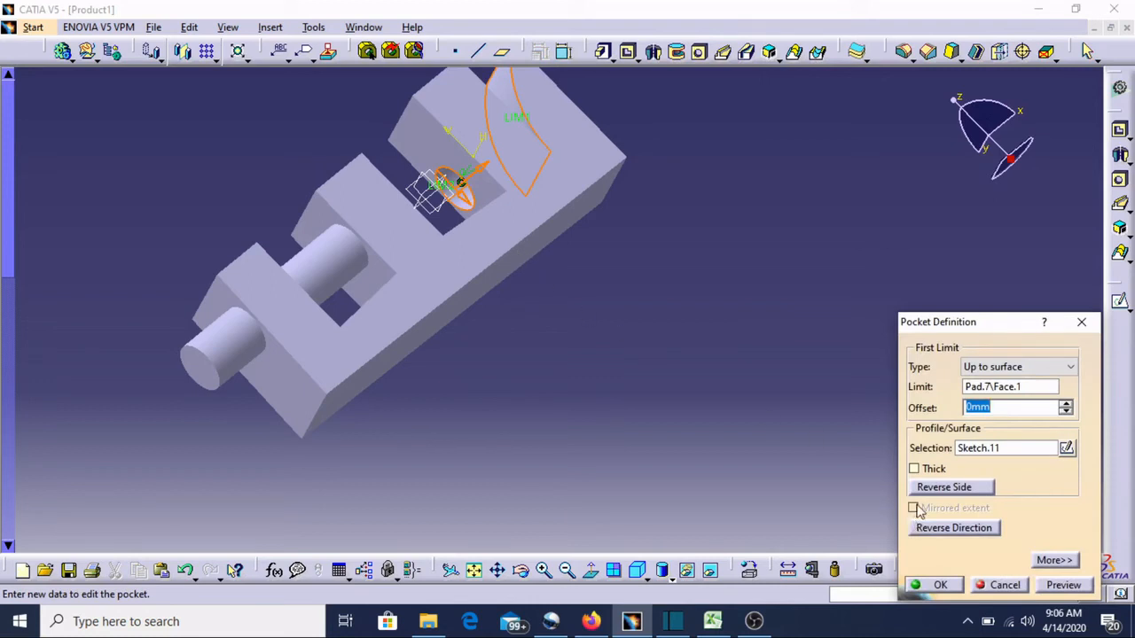
{"action": "left_click", "coordinate": [1017, 369]}
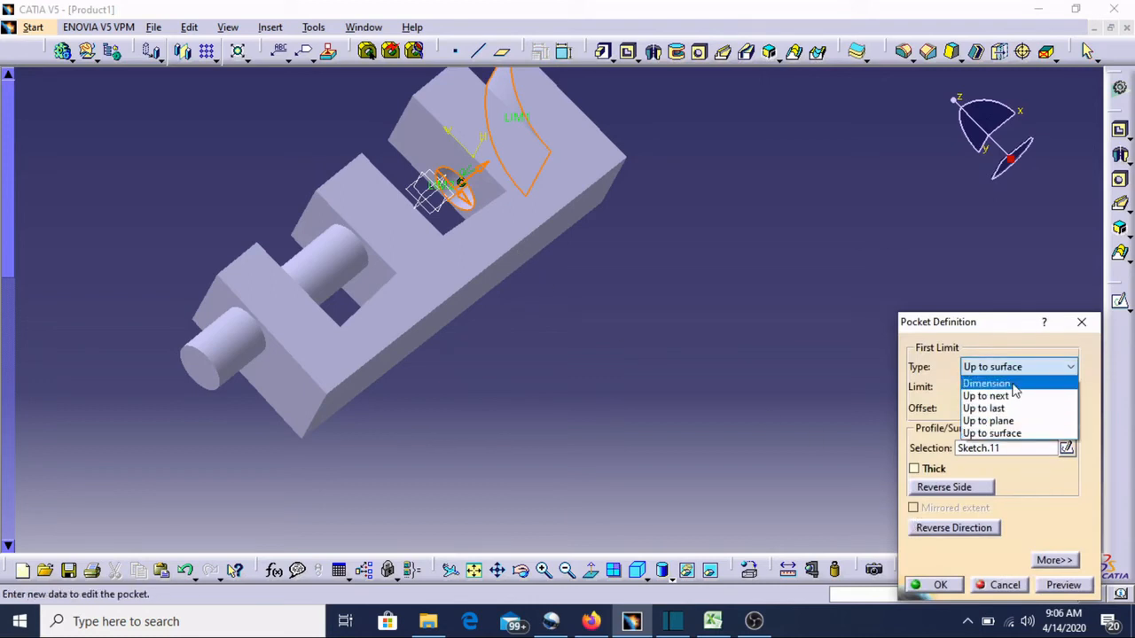
{"action": "left_click", "coordinate": [1000, 385]}
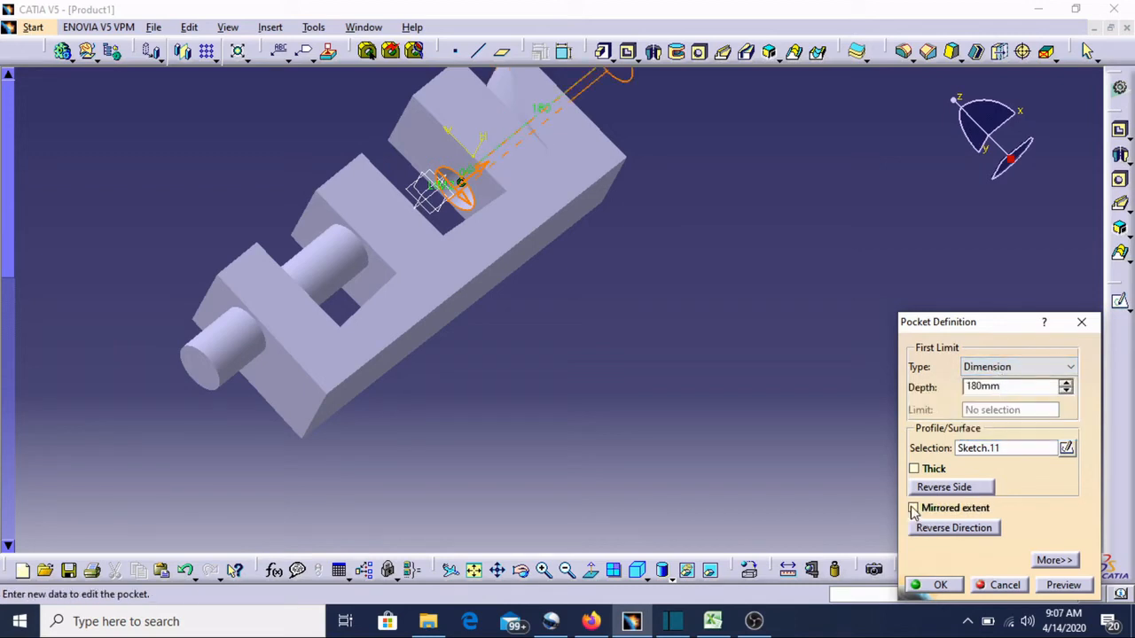
{"action": "left_click", "coordinate": [913, 510]}
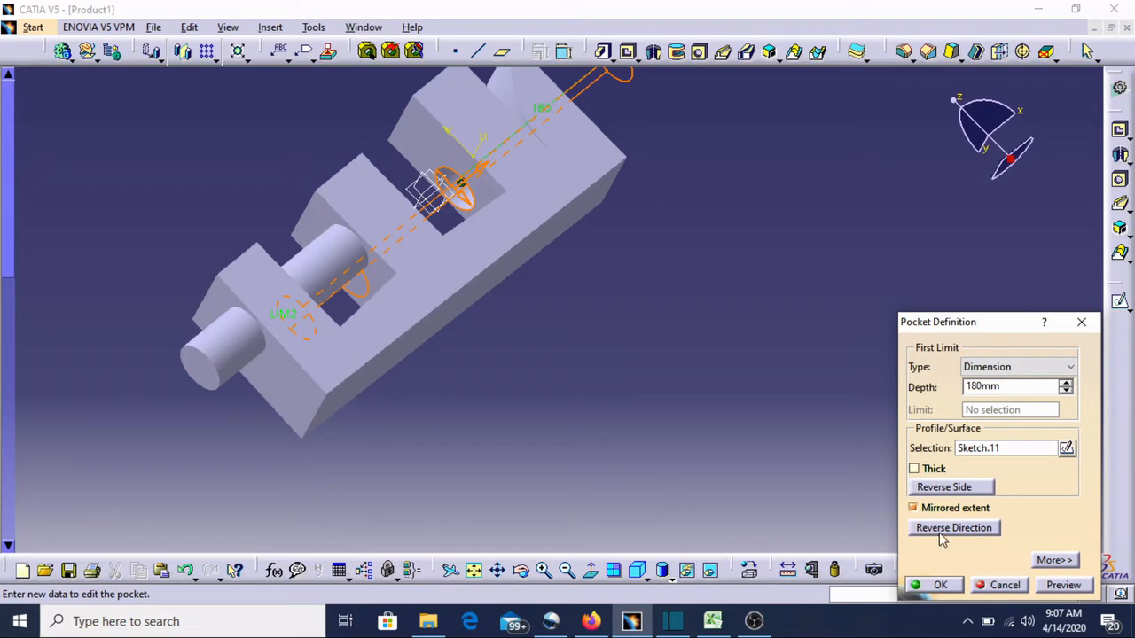
{"action": "left_click", "coordinate": [941, 585]}
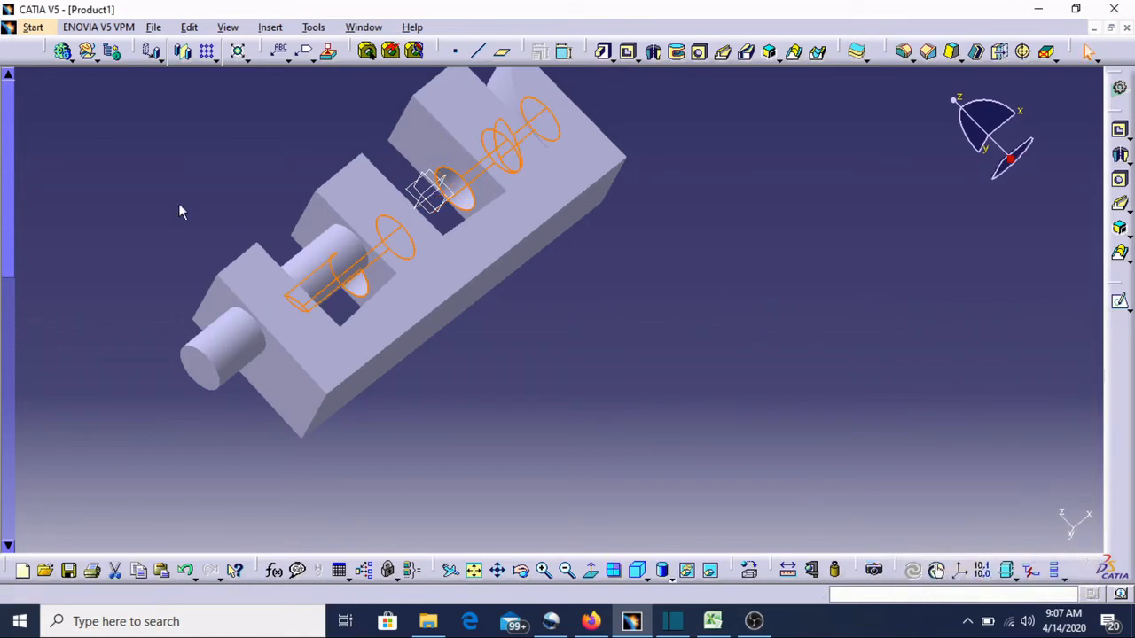
{"action": "middle_click_drag", "start_coordinate": [471, 249], "coordinate": [577, 331]}
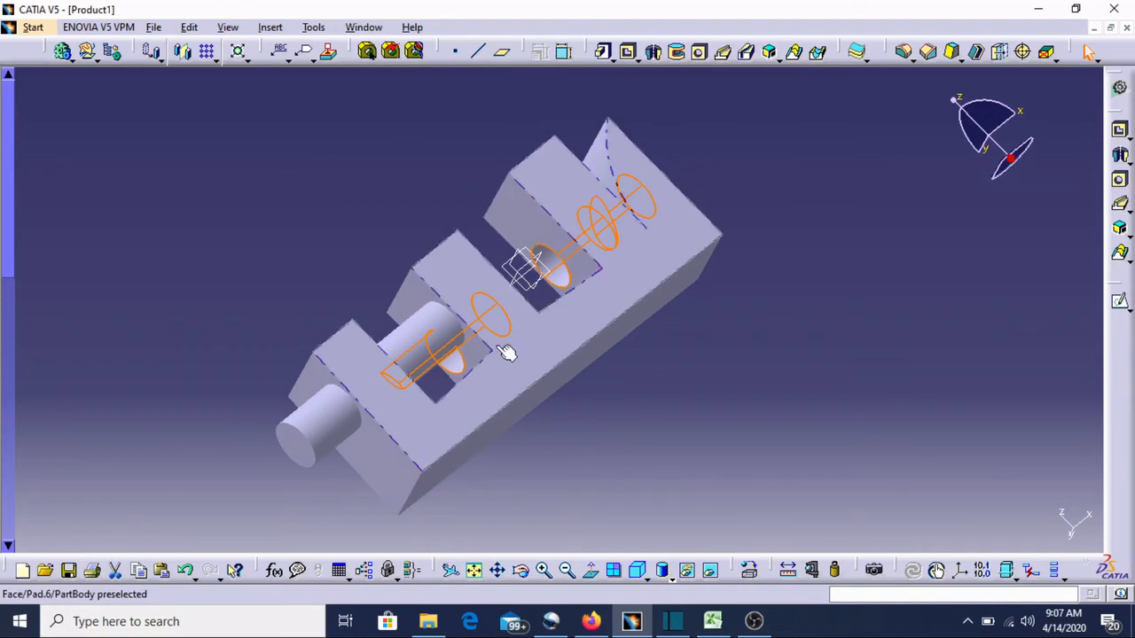
{"action": "double_click", "coordinate": [562, 281]}
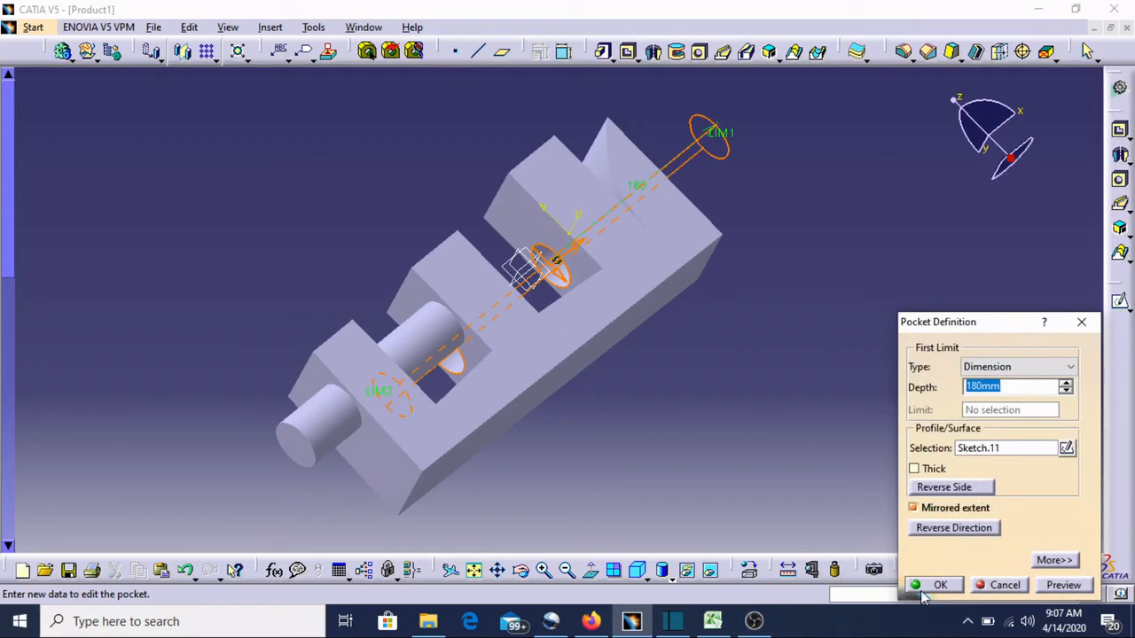
{"action": "left_click", "coordinate": [914, 509]}
{"action": "left_click", "coordinate": [873, 253]}
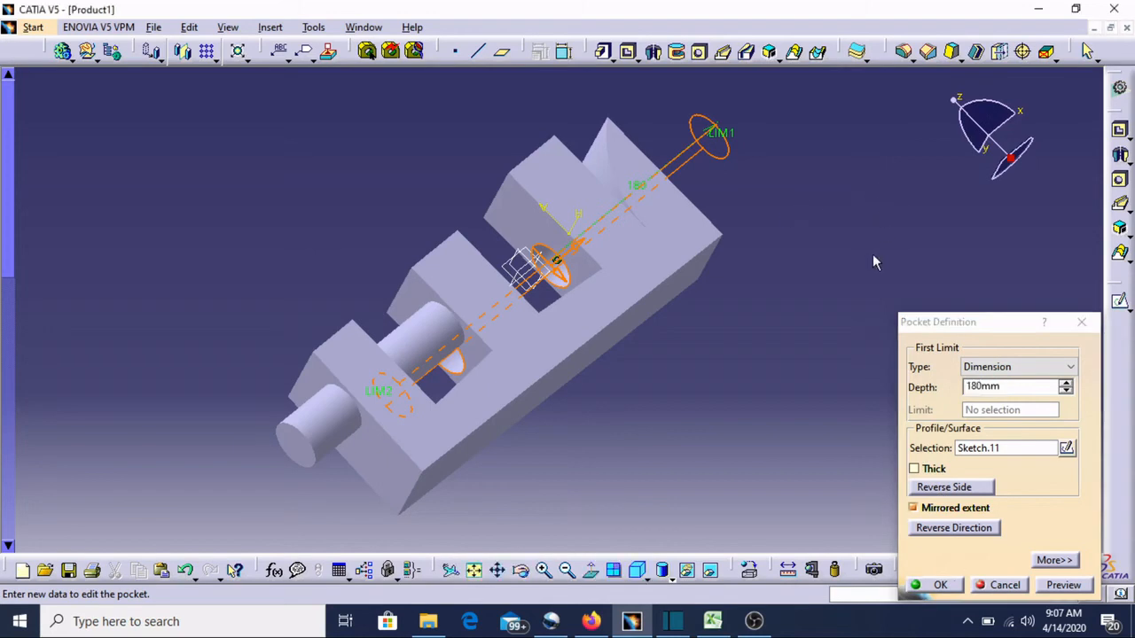
{"action": "left_click", "coordinate": [1000, 586]}
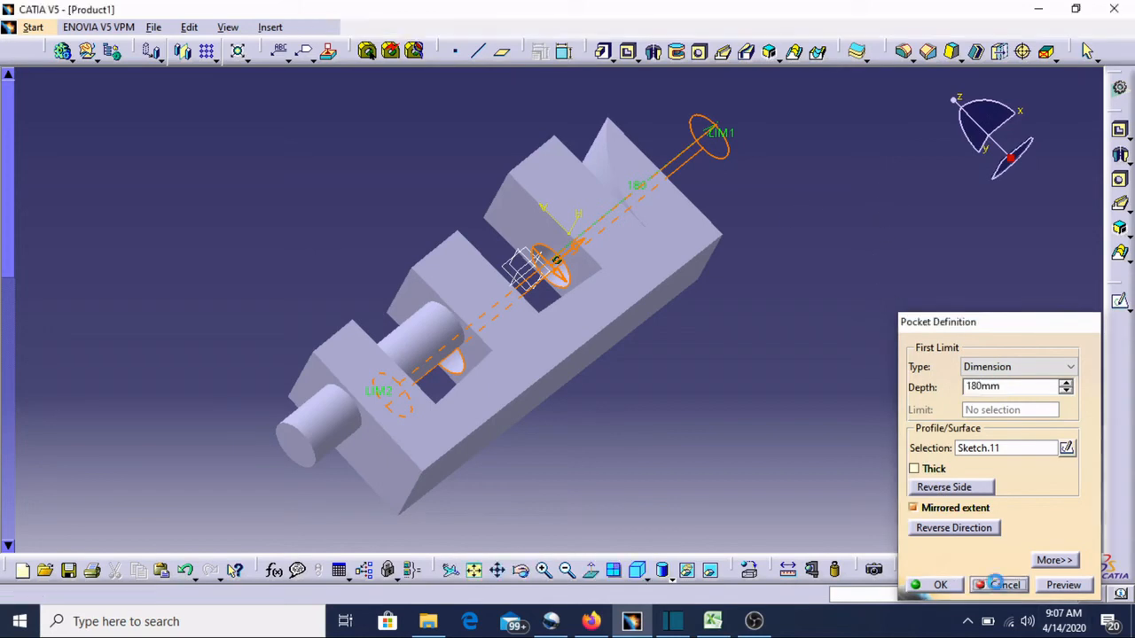
Sketch a large circle on the bracket's broad U-shaped profile face, overlapping the base corner below the curved end arm, and exit the sketch.
{"action": "left_click", "coordinate": [681, 246]}
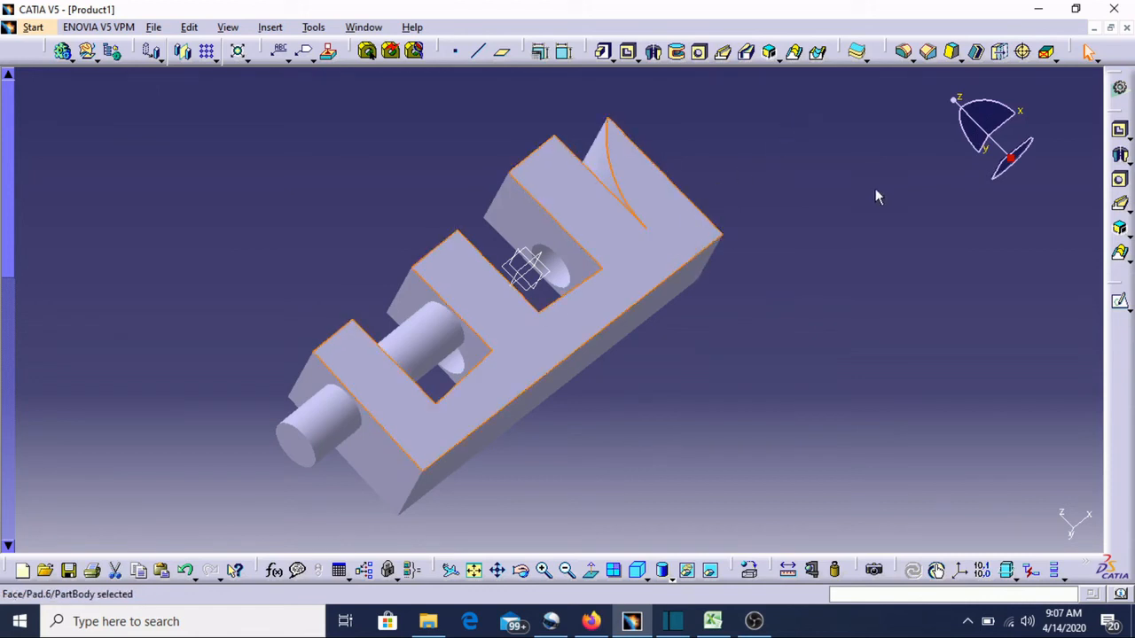
{"action": "left_click", "coordinate": [1119, 305]}
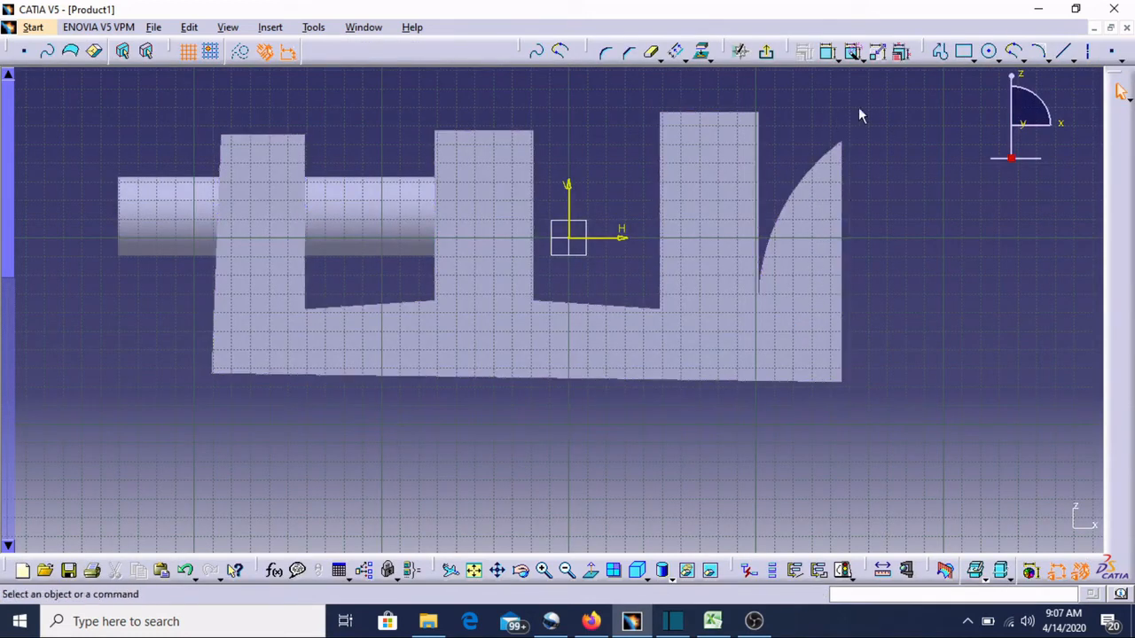
{"action": "left_click", "coordinate": [989, 51]}
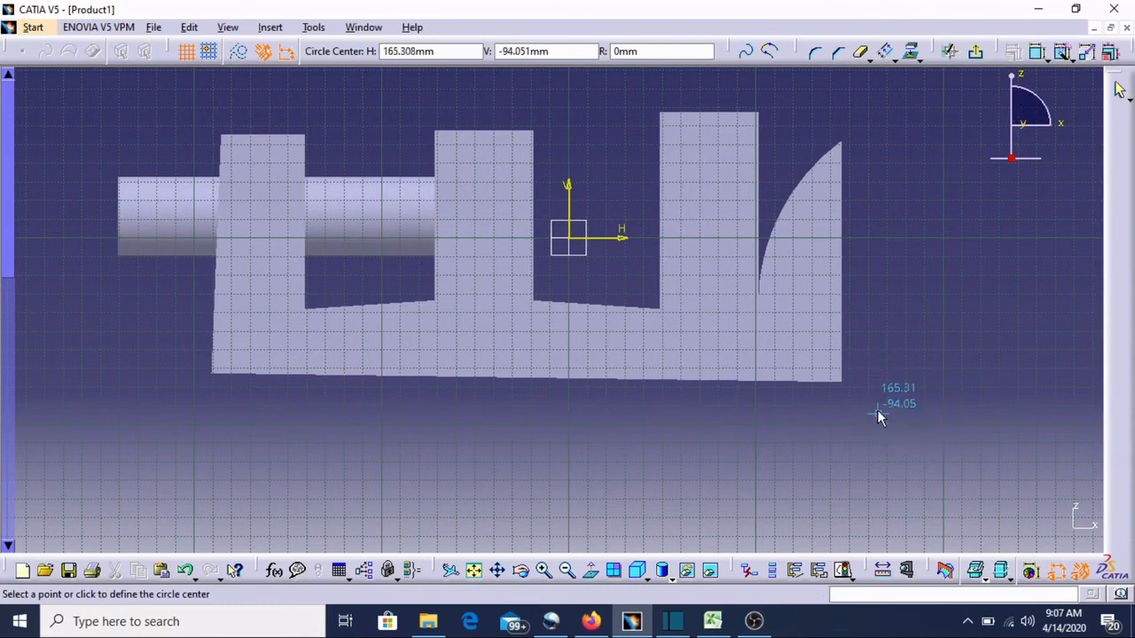
{"action": "left_click", "coordinate": [762, 435]}
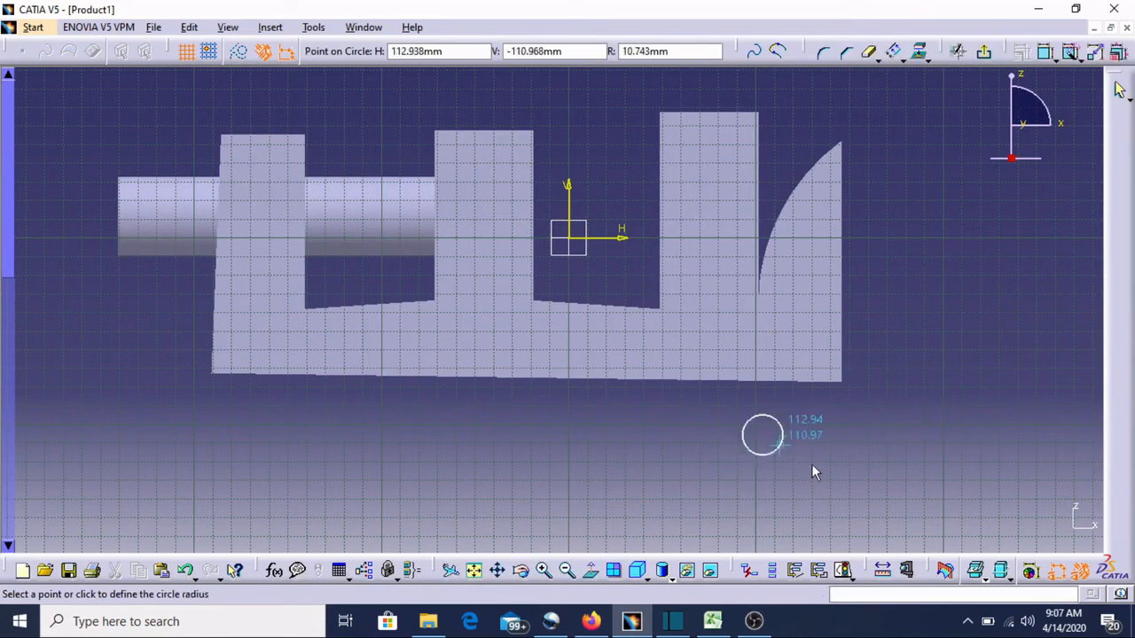
{"action": "left_click", "coordinate": [840, 515]}
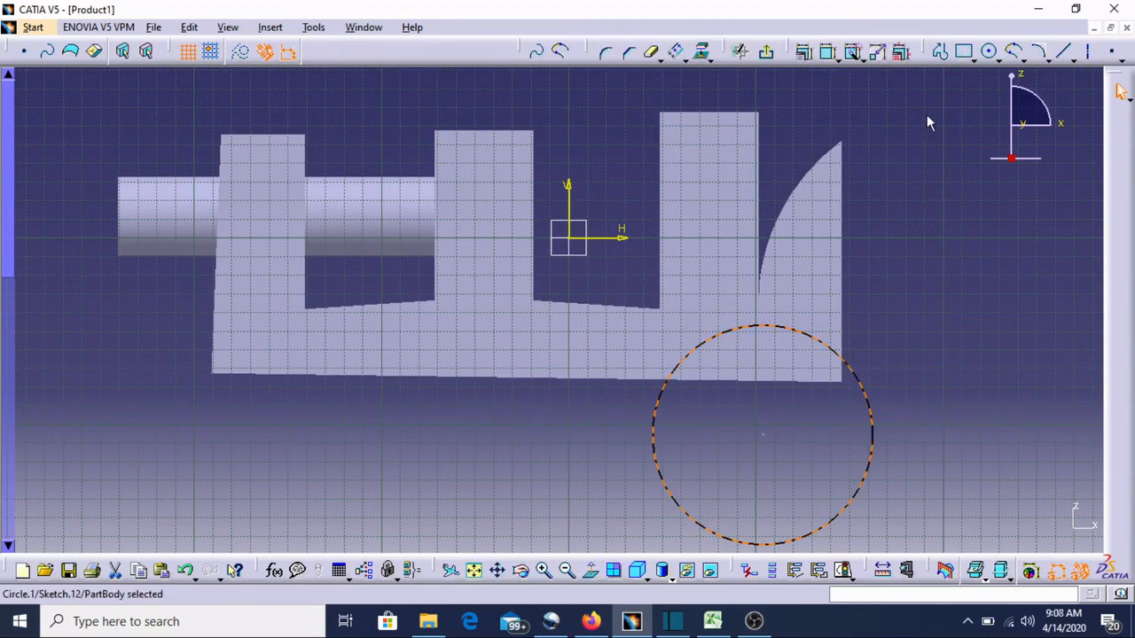
{"action": "left_click", "coordinate": [768, 53]}
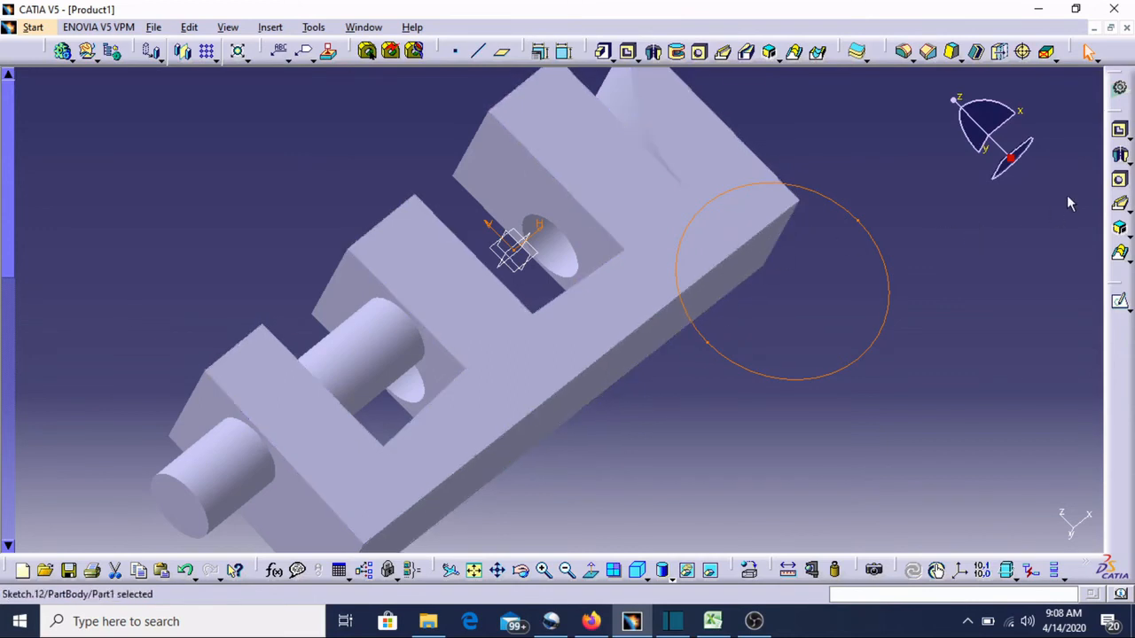
Cut a 180 mm deep pocket from the new circle sketch through the bracket's base corner.
{"action": "left_click", "coordinate": [1121, 131]}
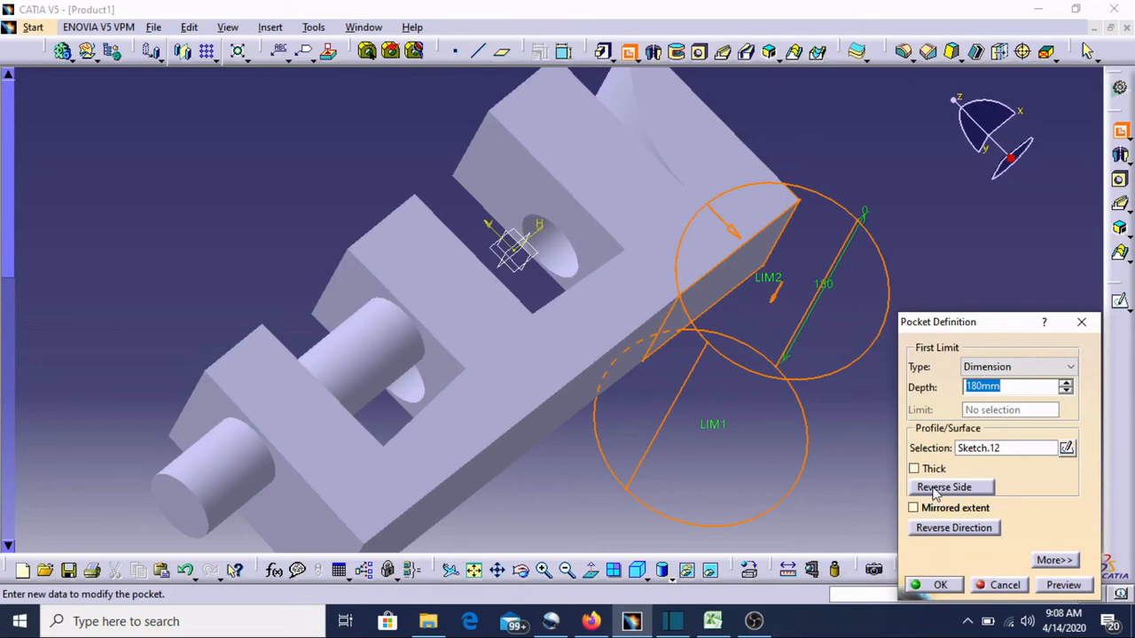
{"action": "left_click", "coordinate": [937, 585]}
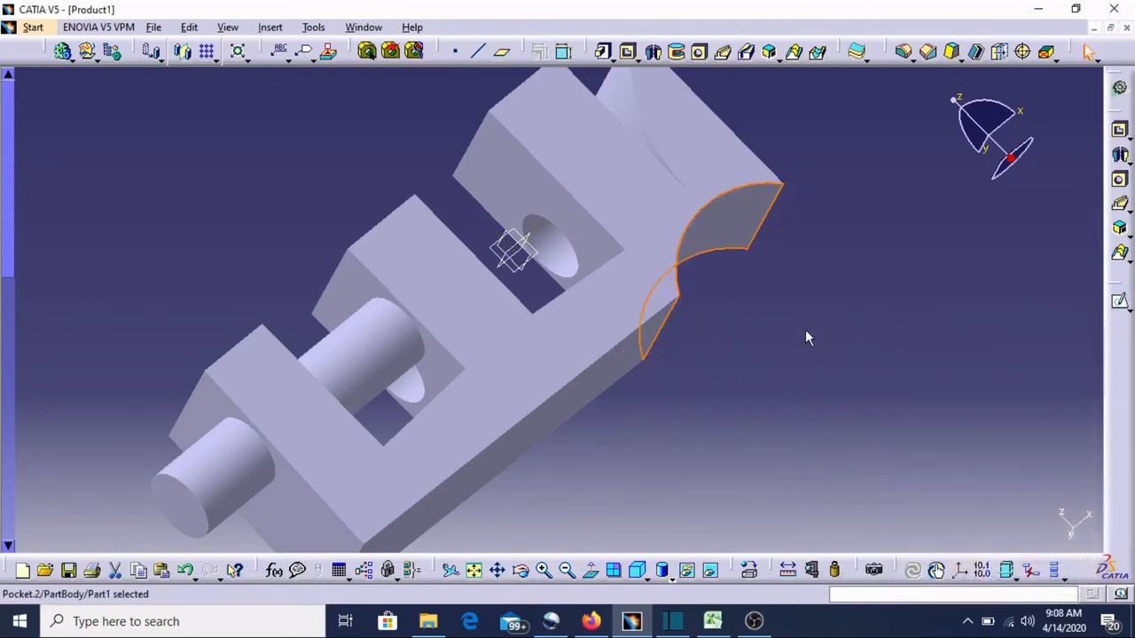
{"action": "left_click", "coordinate": [804, 321]}
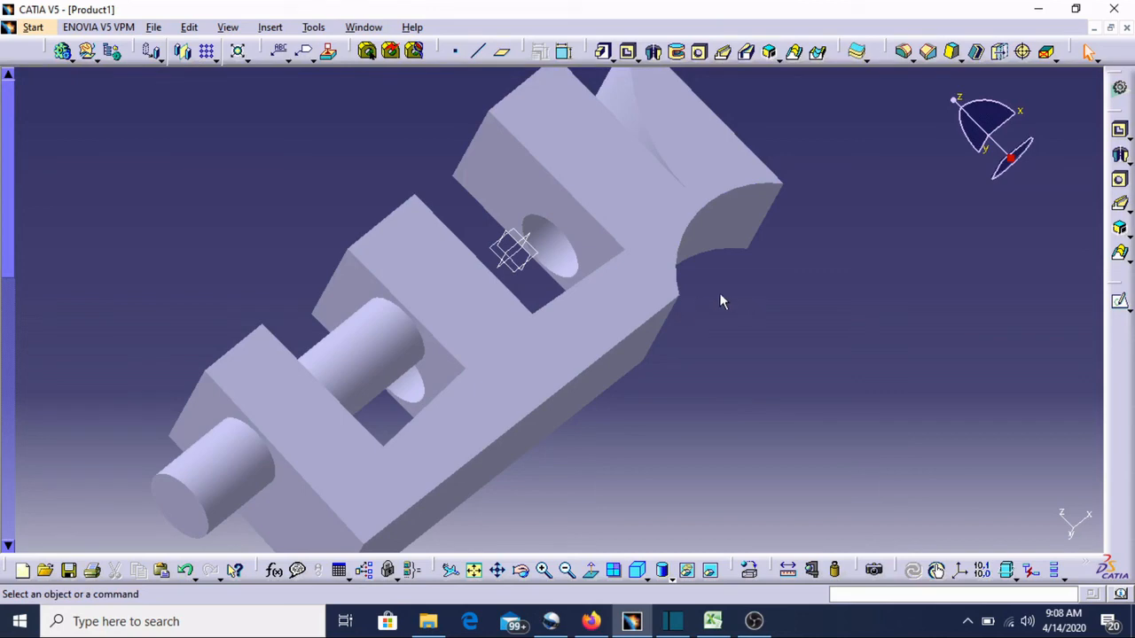
Reverse the side of the corner pocket so the material outside the circle is removed.
{"action": "double_click", "coordinate": [720, 231]}
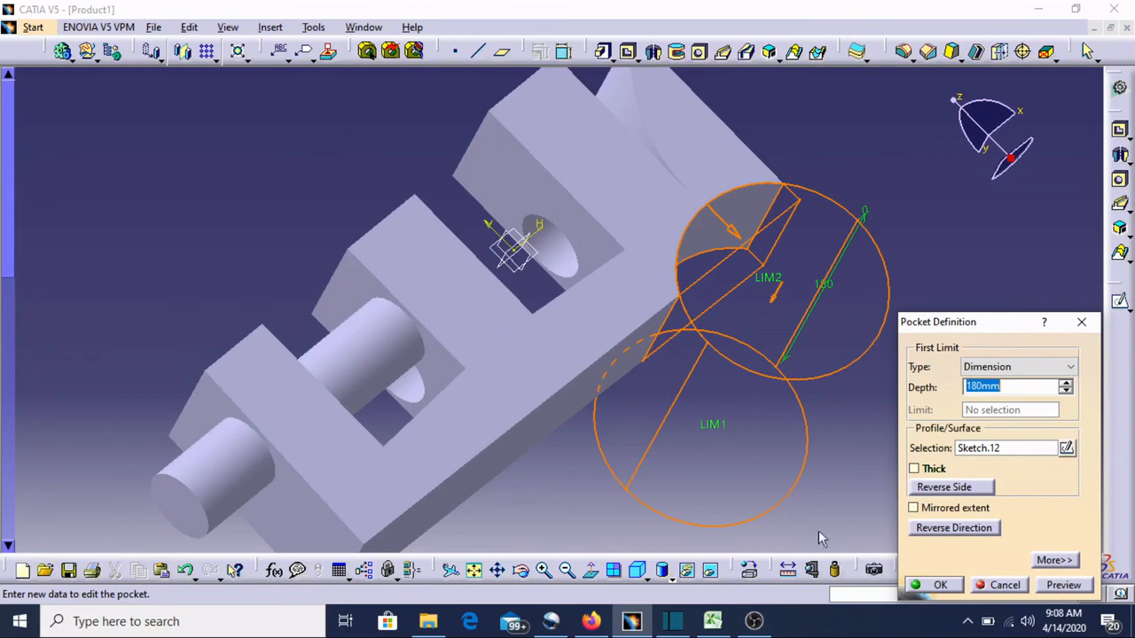
{"action": "left_click", "coordinate": [943, 488]}
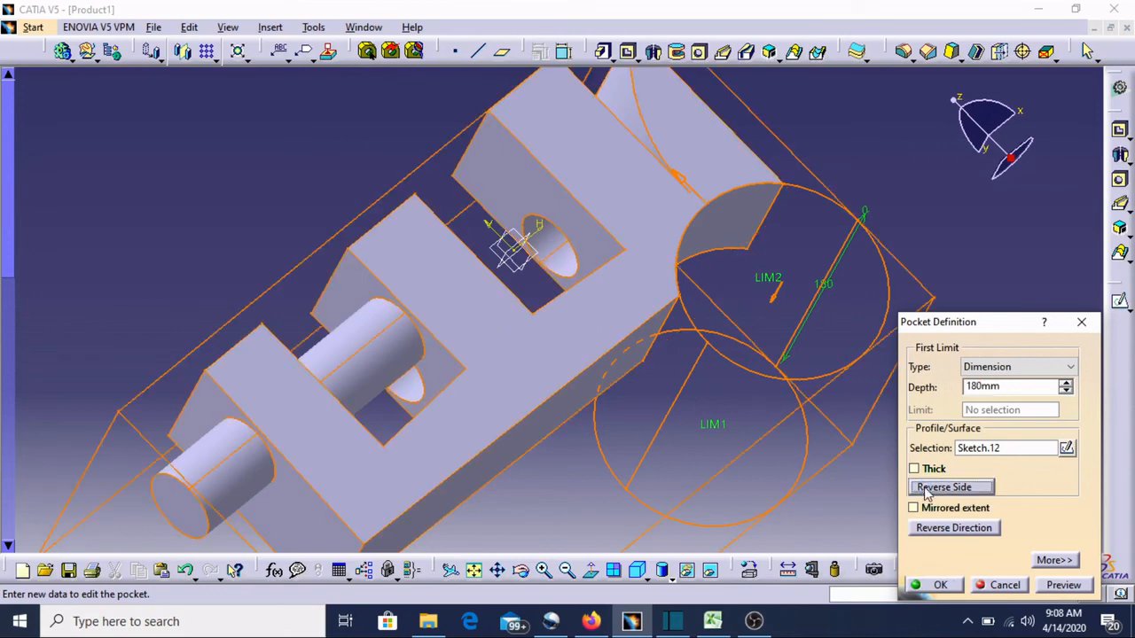
{"action": "left_click", "coordinate": [938, 586]}
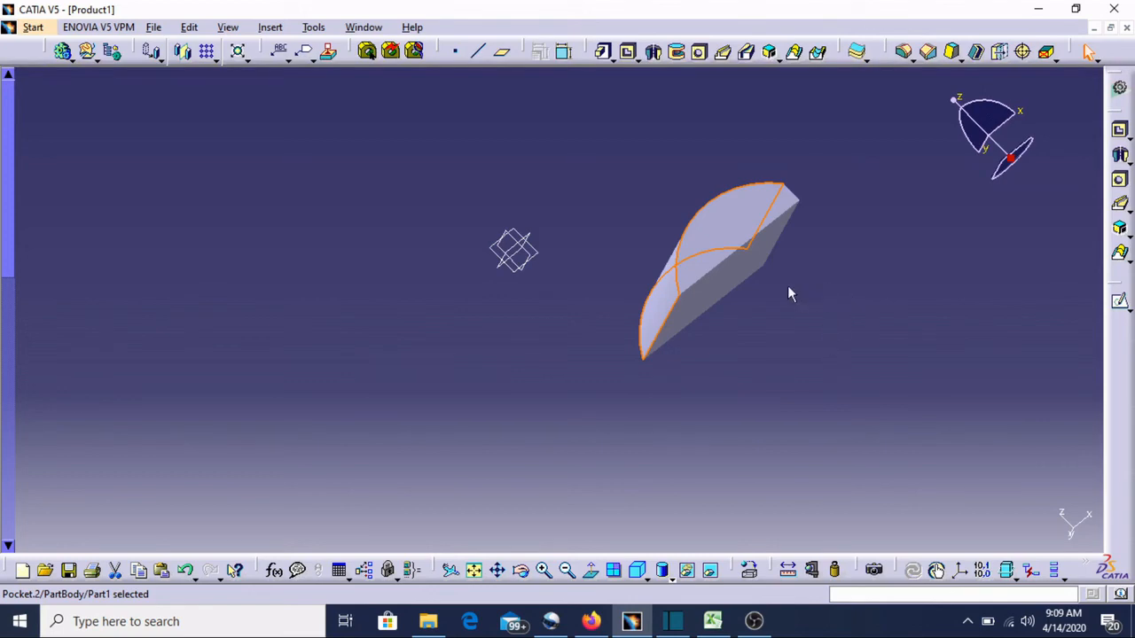
{"action": "double_click", "coordinate": [711, 210]}
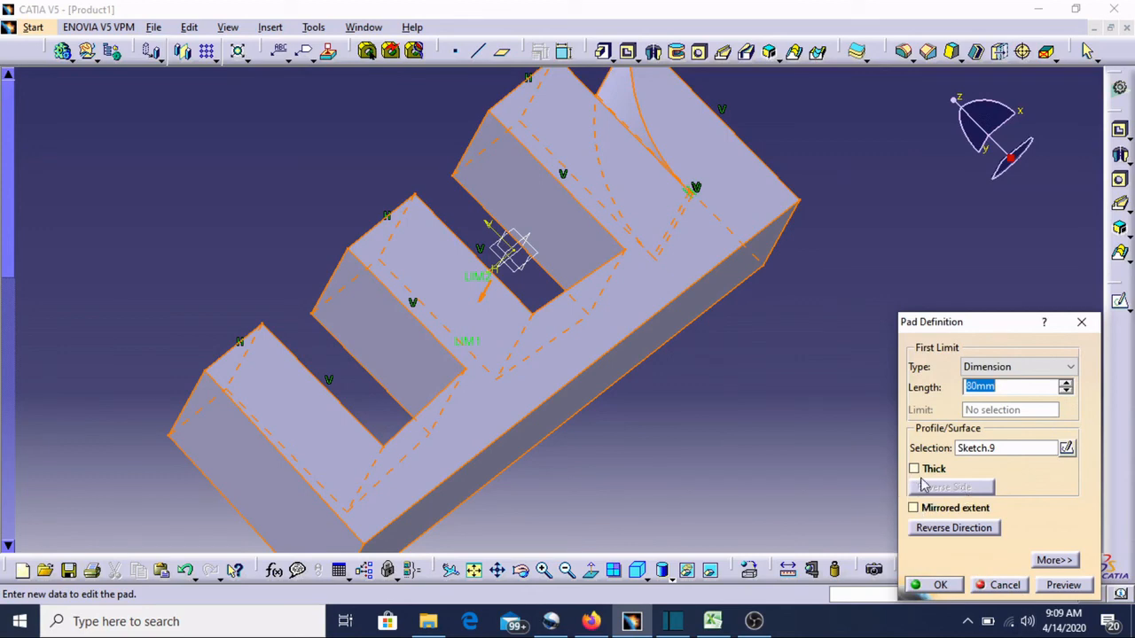
{"action": "left_click", "coordinate": [941, 585]}
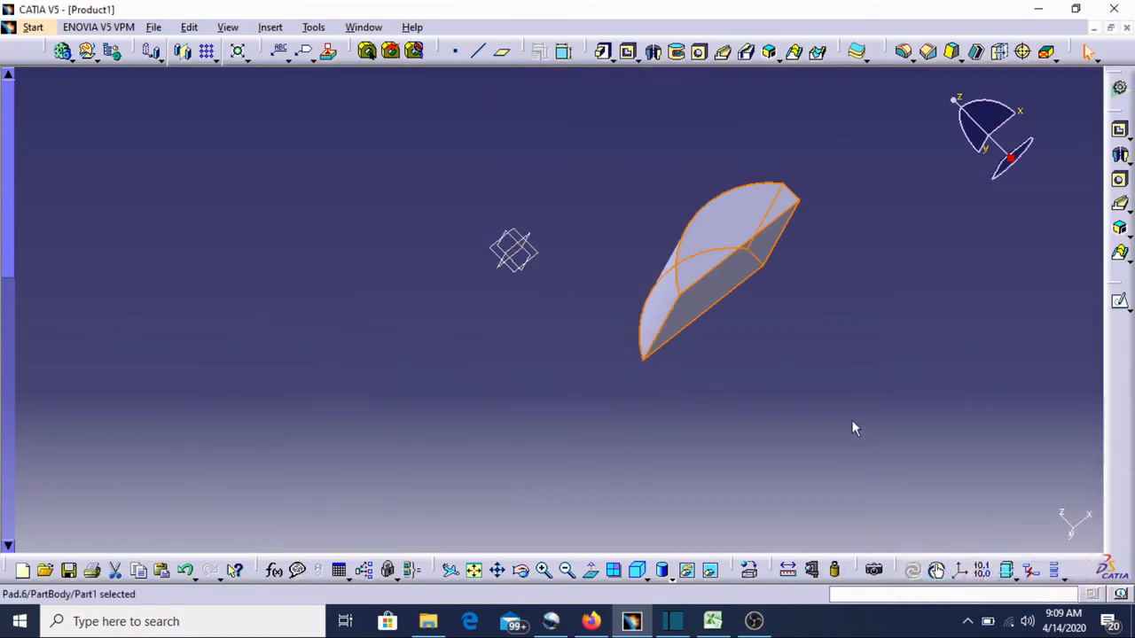
{"action": "double_click", "coordinate": [735, 211]}
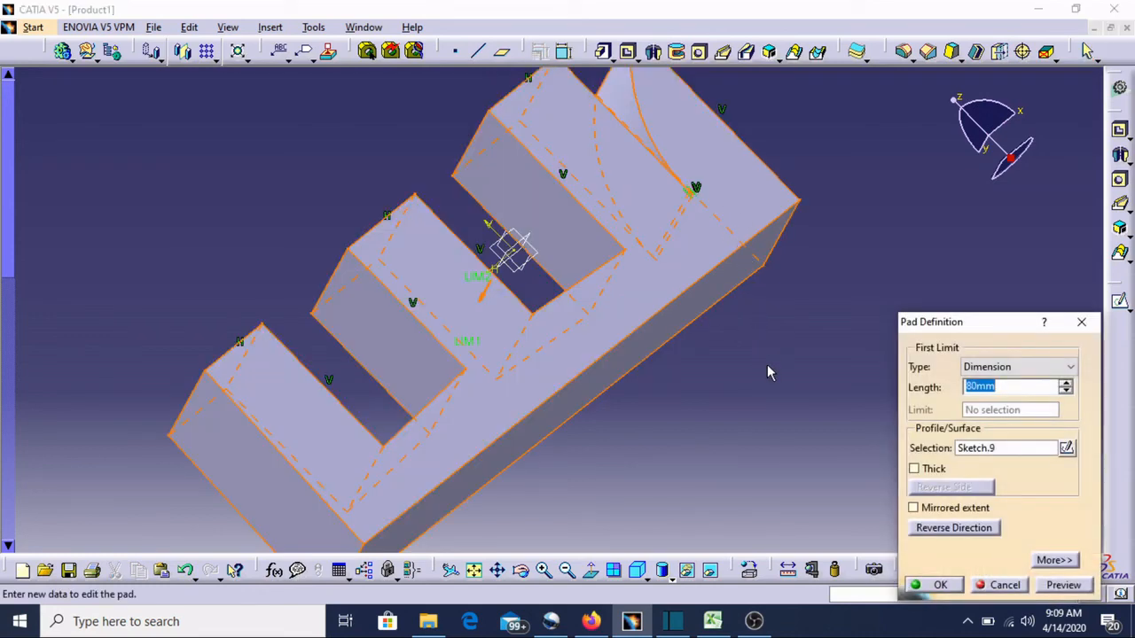
{"action": "left_click", "coordinate": [990, 587]}
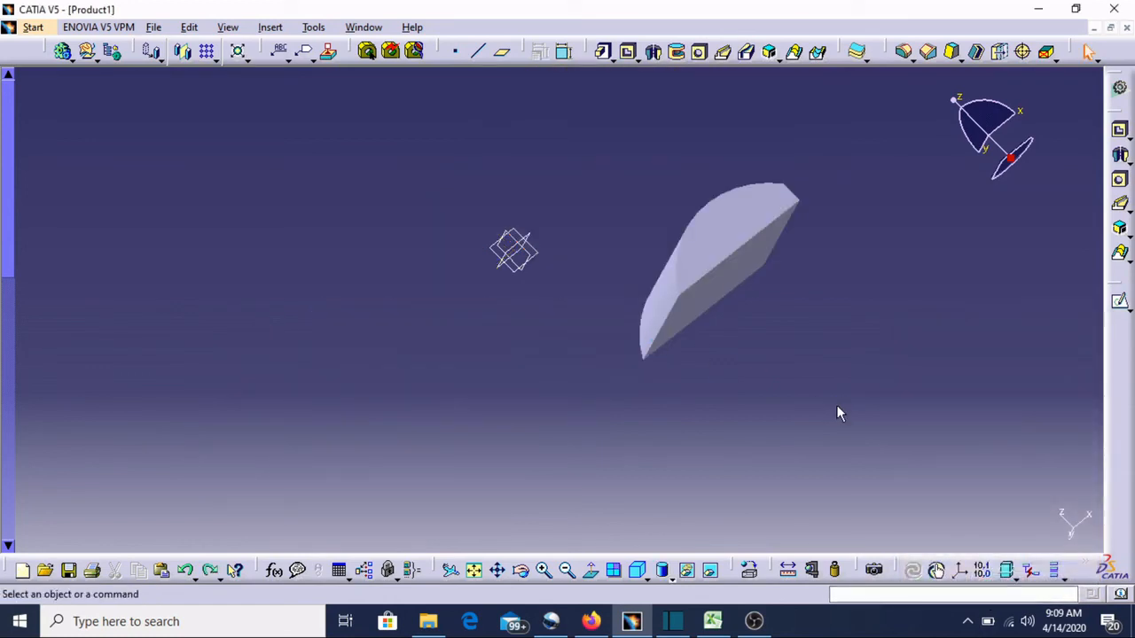
Undo the corner pocket's side reversal, restoring the full bracket with its circular corner cut.
{"action": "left_click", "coordinate": [187, 572]}
{"action": "left_click", "coordinate": [210, 570]}
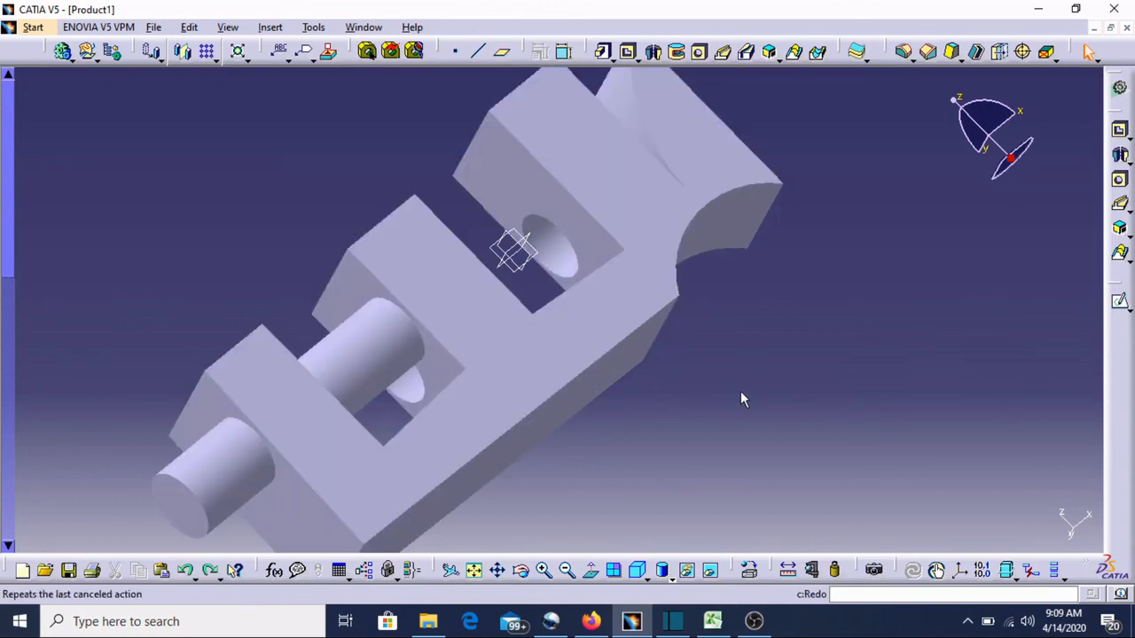